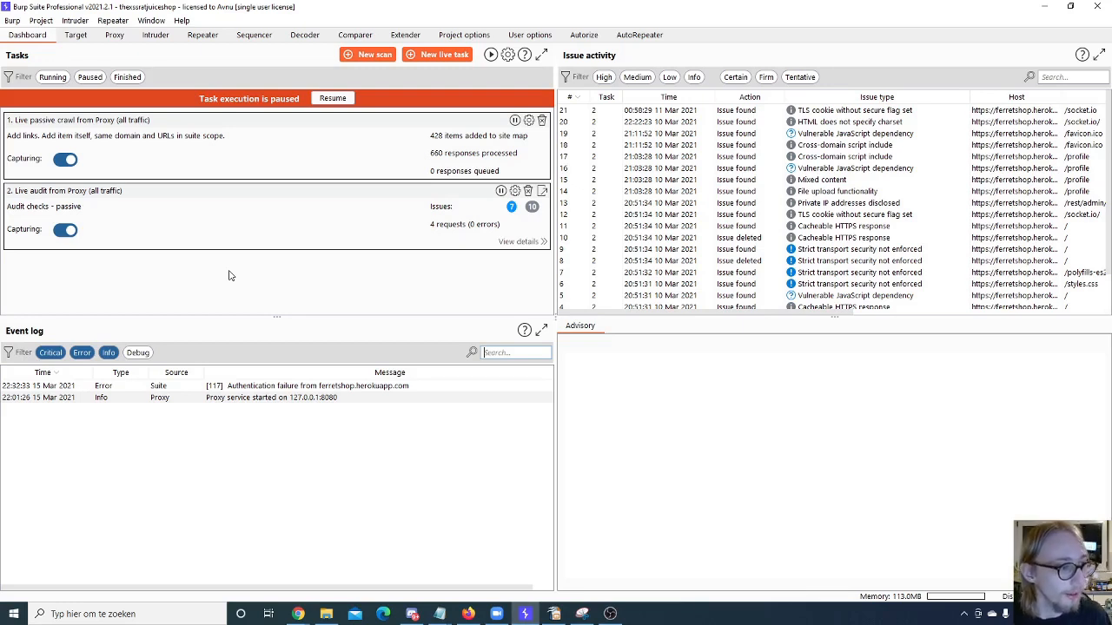
# - Look at the Burp Suite search window and its options, and close it again
pyautogui.click(12, 20)
pyautogui.click(28, 35)
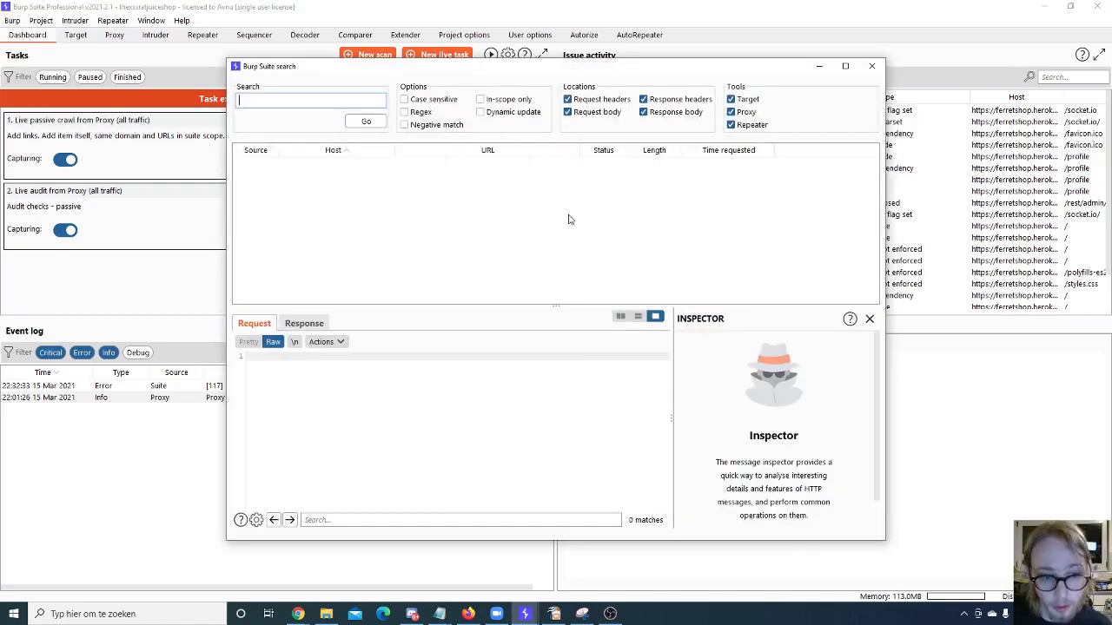
pyautogui.click(873, 67)
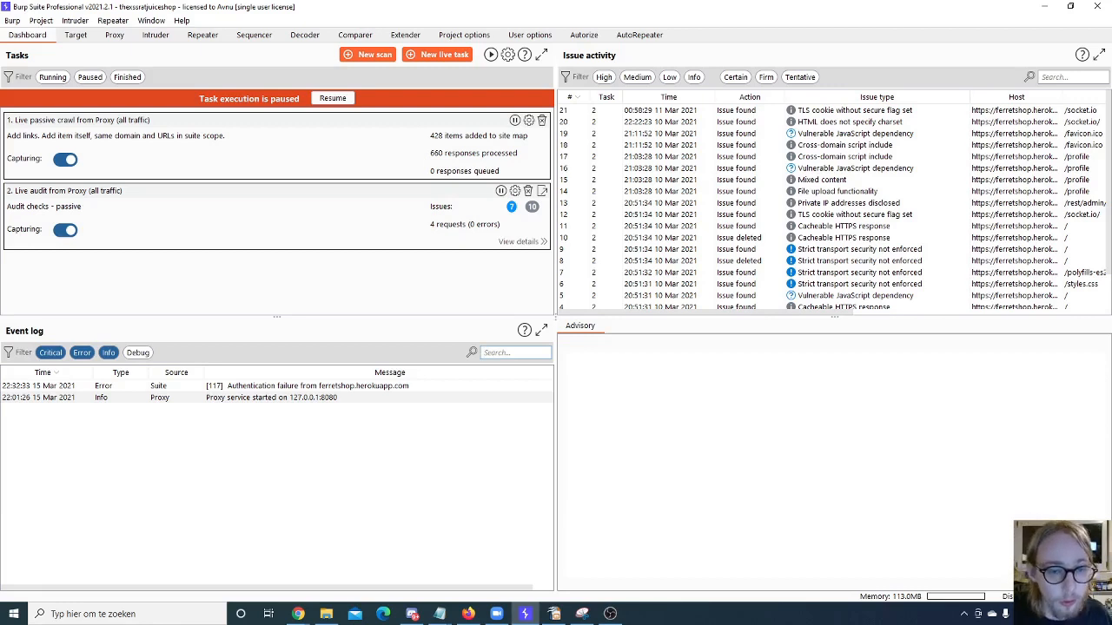
# - Examine the advisory of the Vulnerable JavaScript dependency issue for /profile, including the listed jQuery CVEs
pyautogui.moveTo(808, 123); pyautogui.dragTo(813, 272)
pyautogui.click(797, 170)
pyautogui.scroll(-1, 770, 198)
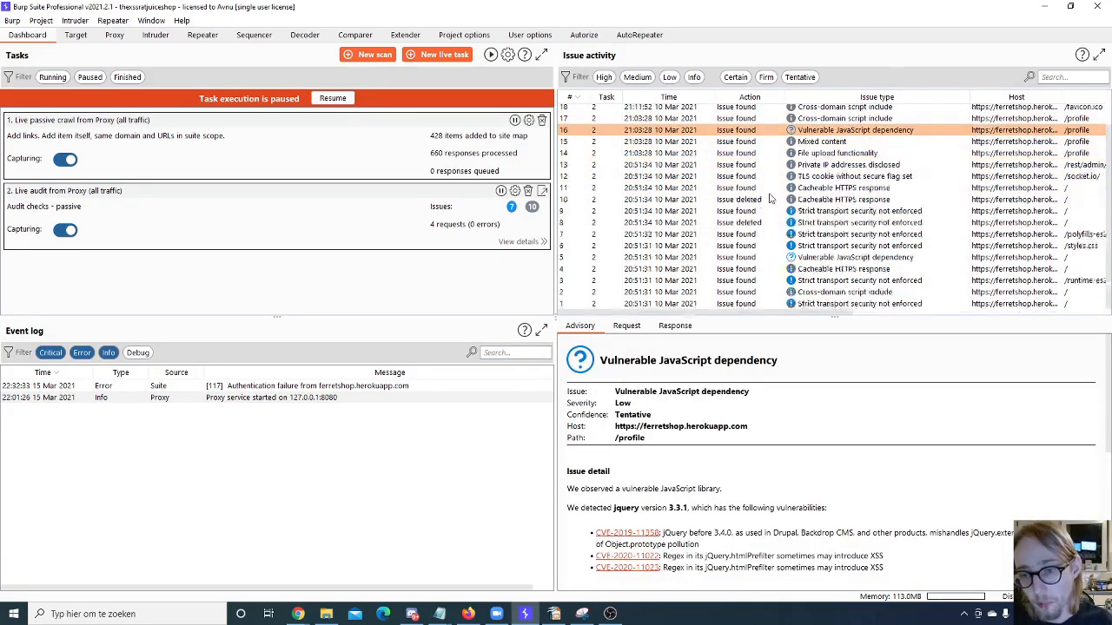
pyautogui.scroll(1, 770, 198)
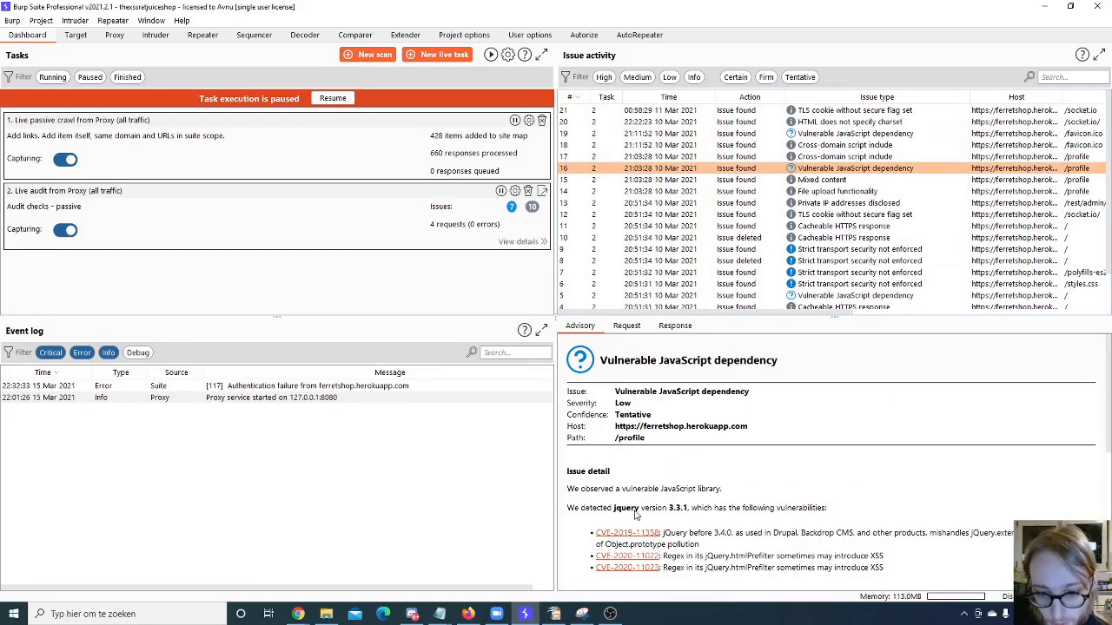
pyautogui.moveTo(615, 509); pyautogui.dragTo(902, 565)
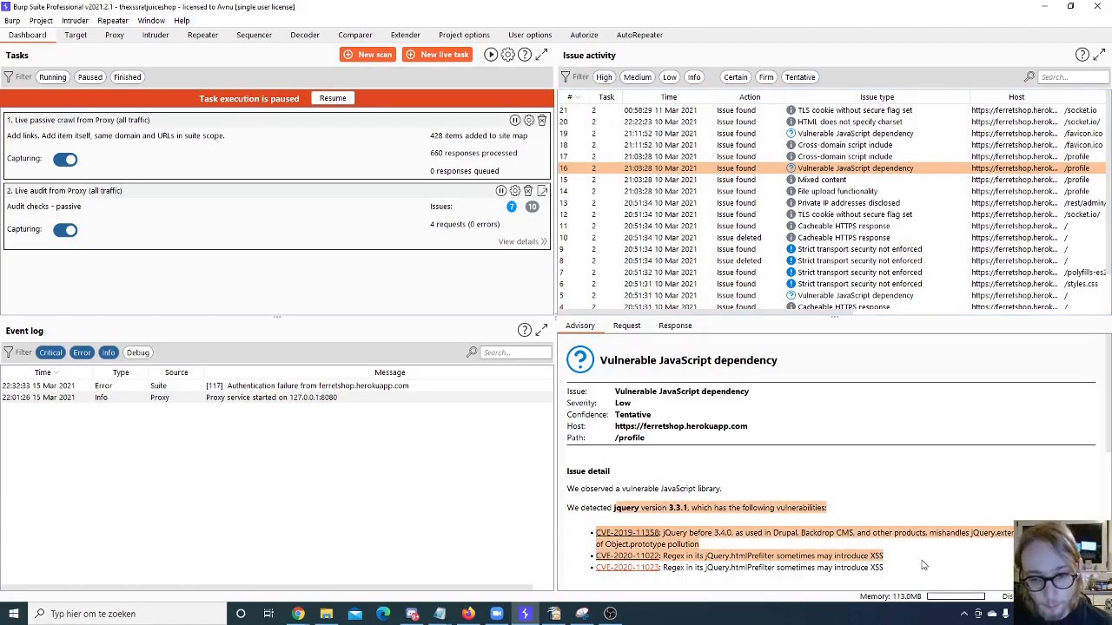
pyautogui.click(908, 495)
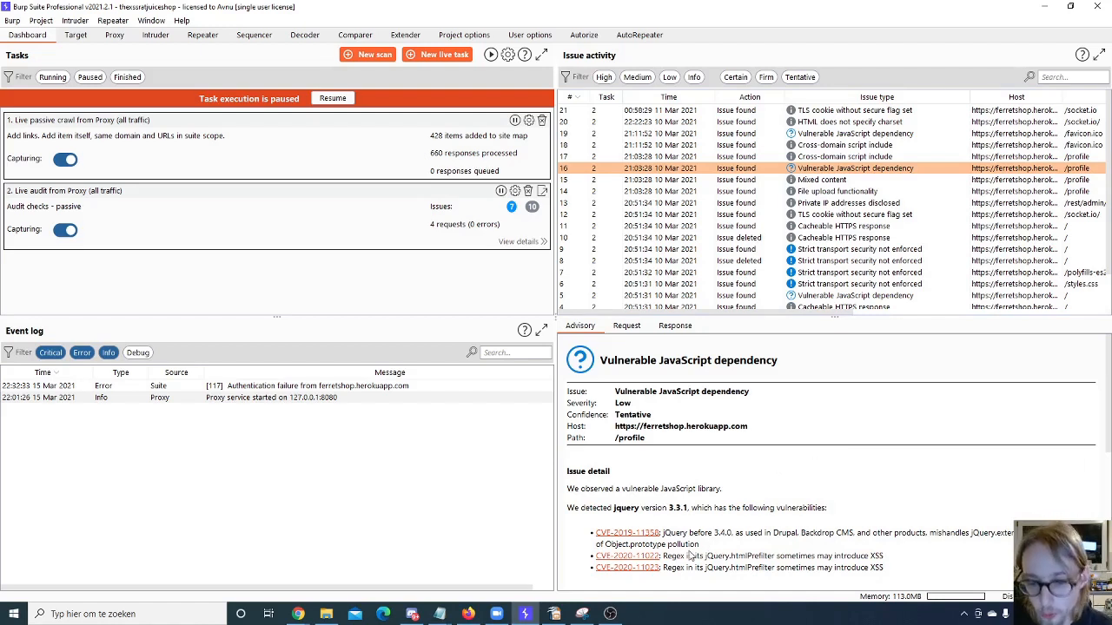
pyautogui.moveTo(663, 557); pyautogui.dragTo(772, 559)
pyautogui.click(718, 560)
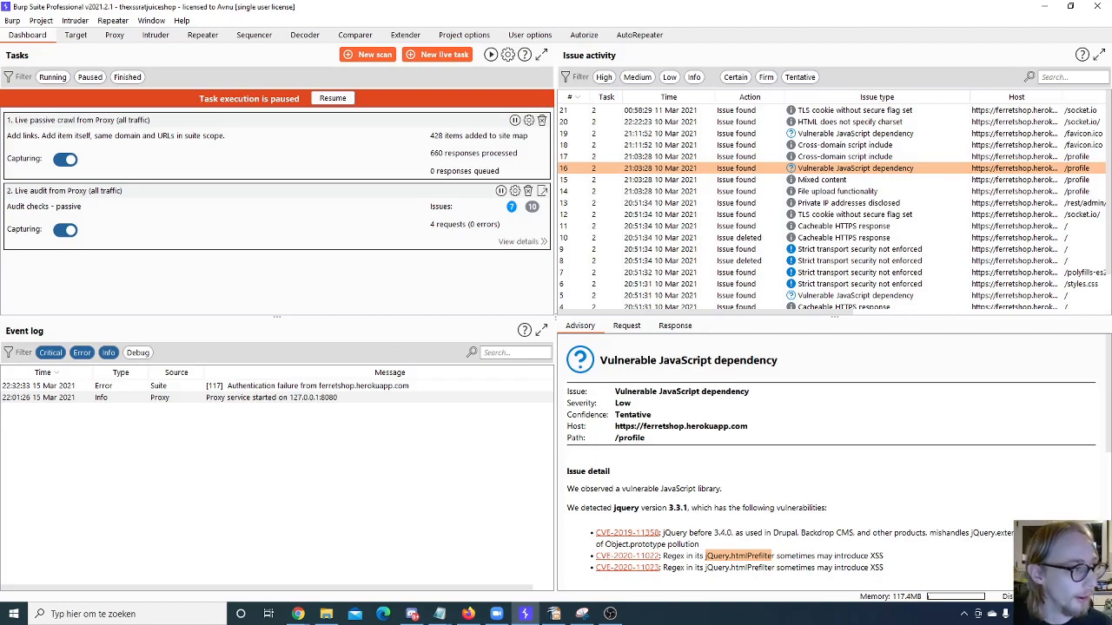
# - Resume the paused task execution and take a brief look at the target's site map
pyautogui.click(297, 614)
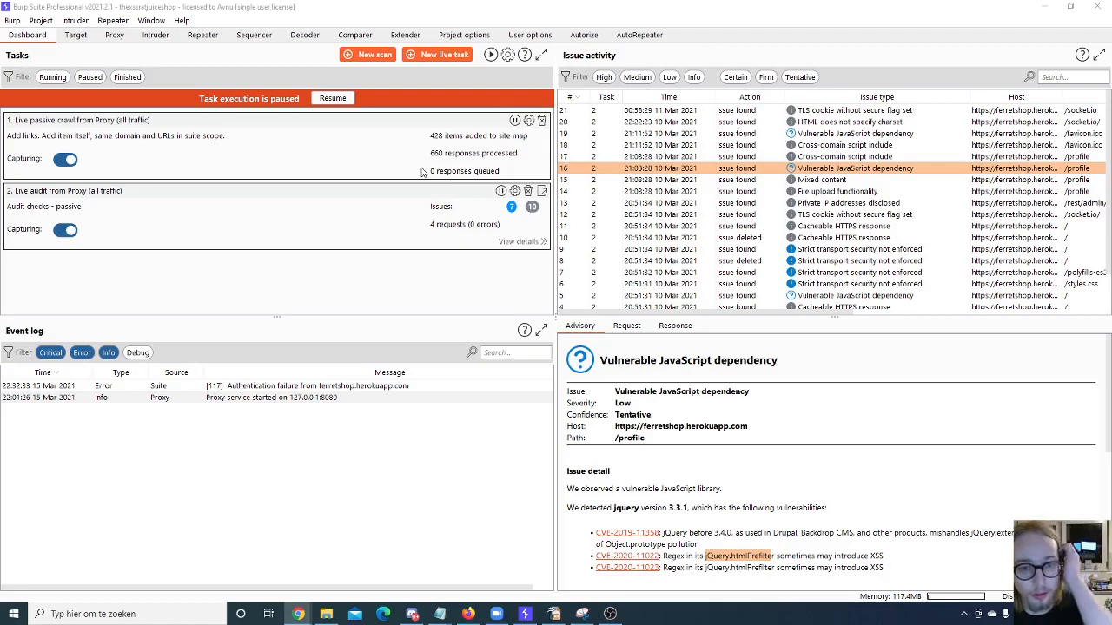
pyautogui.click(330, 100)
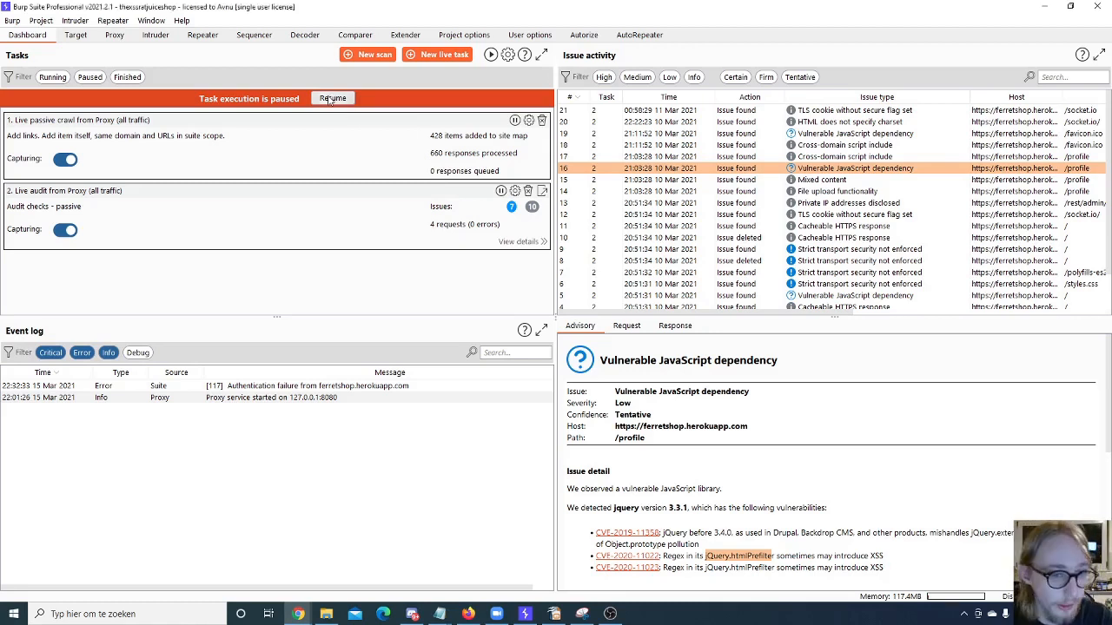
pyautogui.click(330, 98)
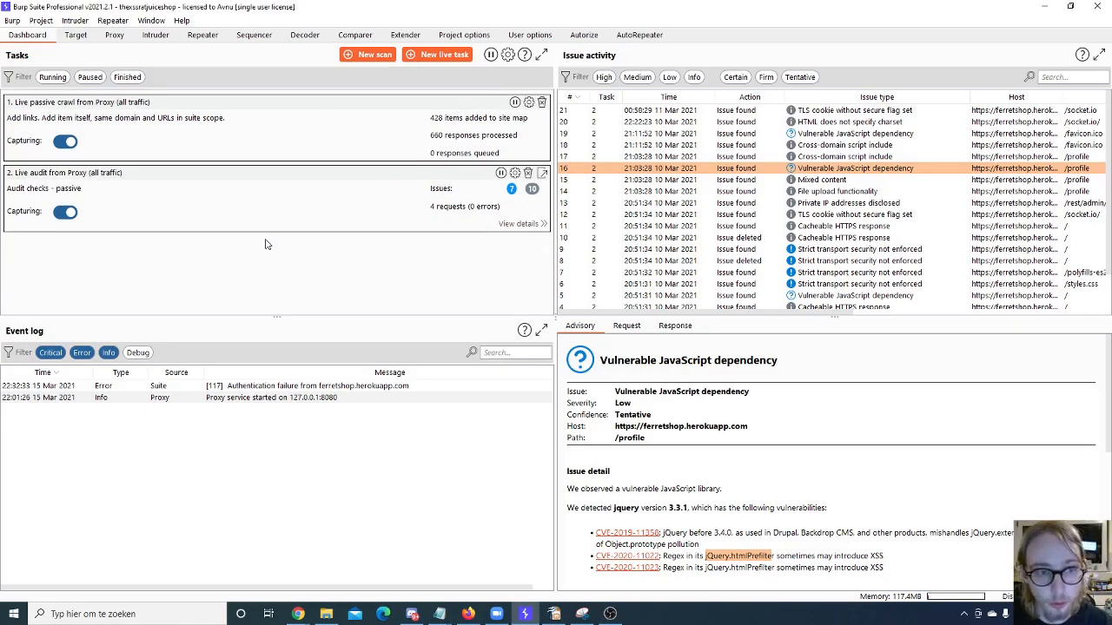
pyautogui.click(76, 34)
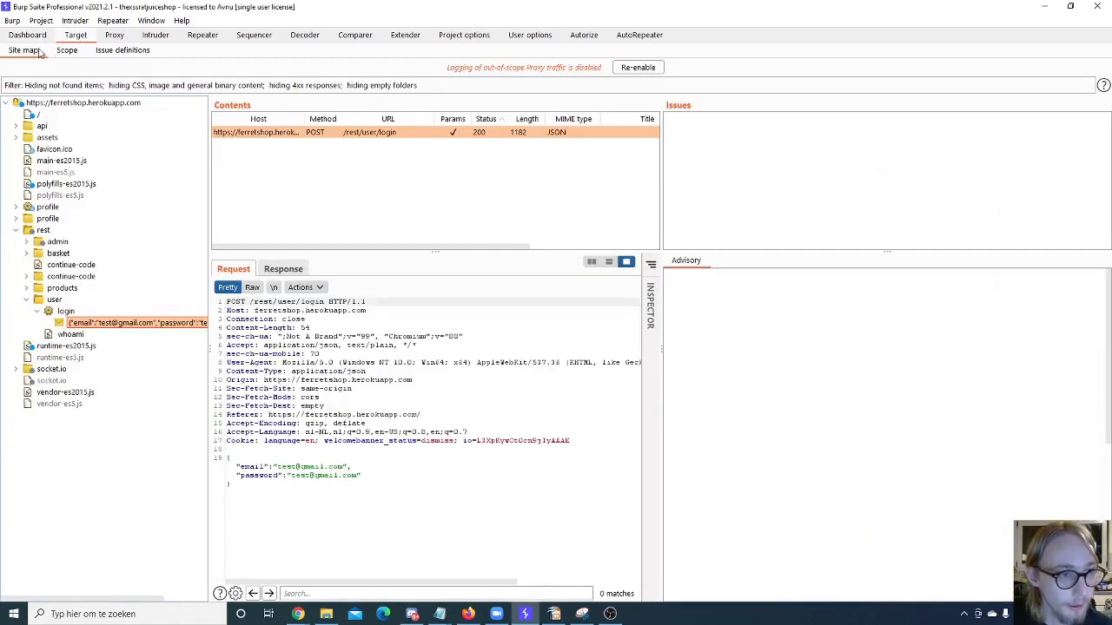
pyautogui.click(27, 35)
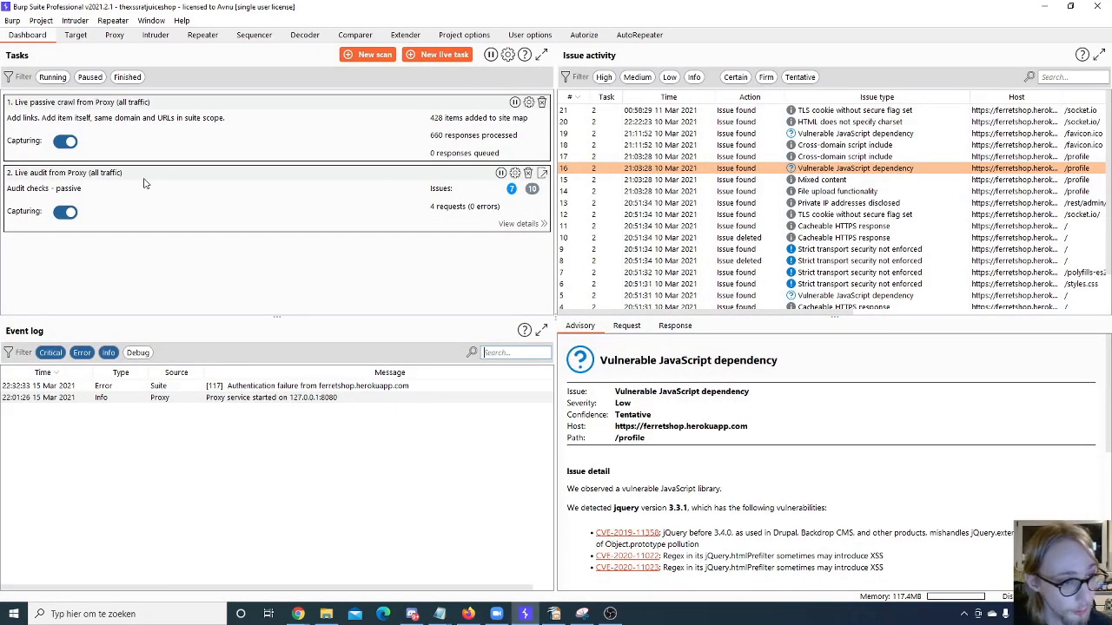
# - Try the live passive crawl's capturing switch, and pause and resume both the live passive crawl and the live audit
pyautogui.click(71, 143)
pyautogui.click(69, 143)
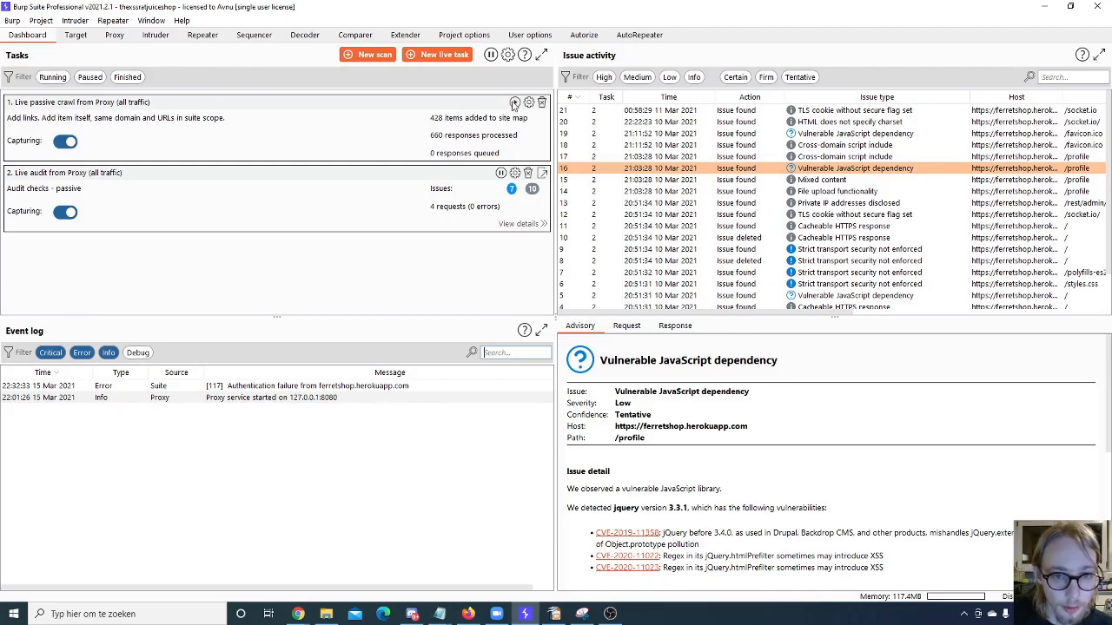
pyautogui.click(515, 103)
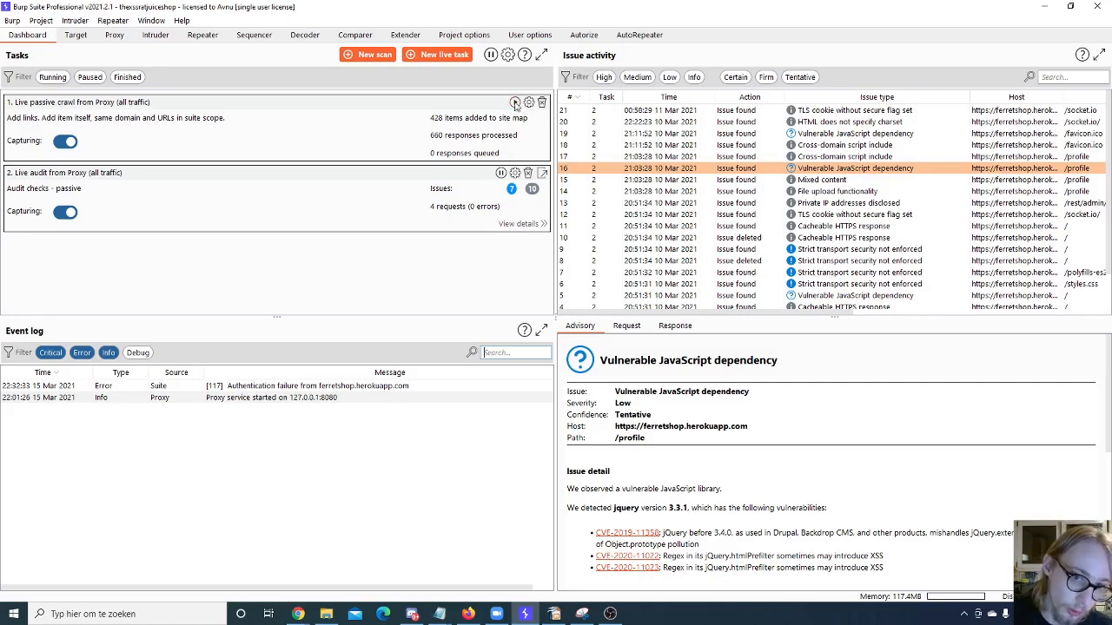
pyautogui.click(500, 173)
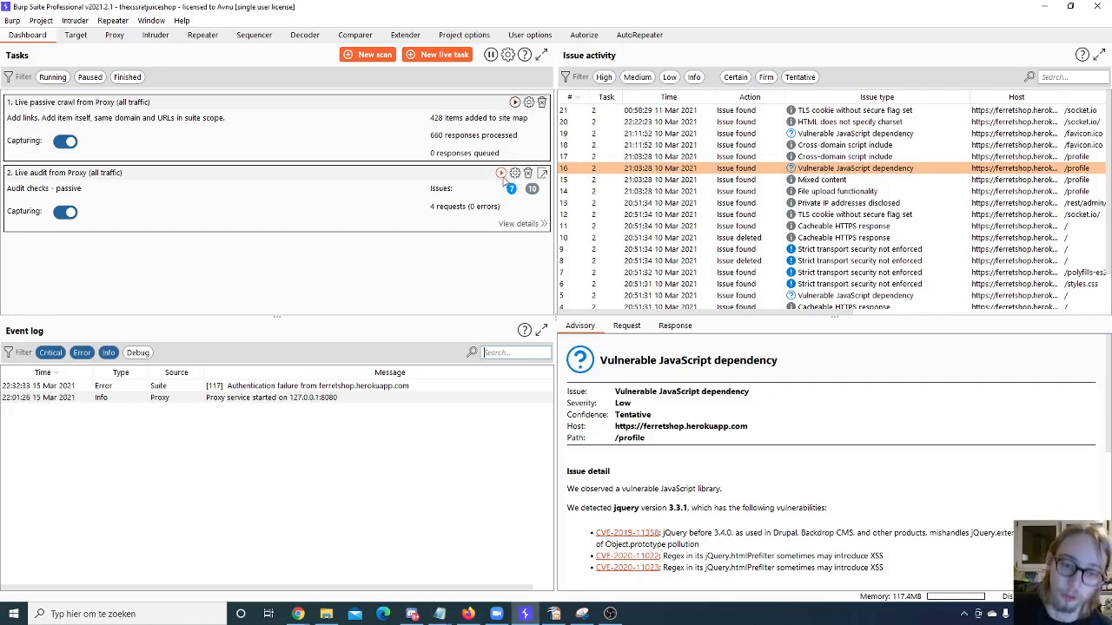
pyautogui.click(501, 174)
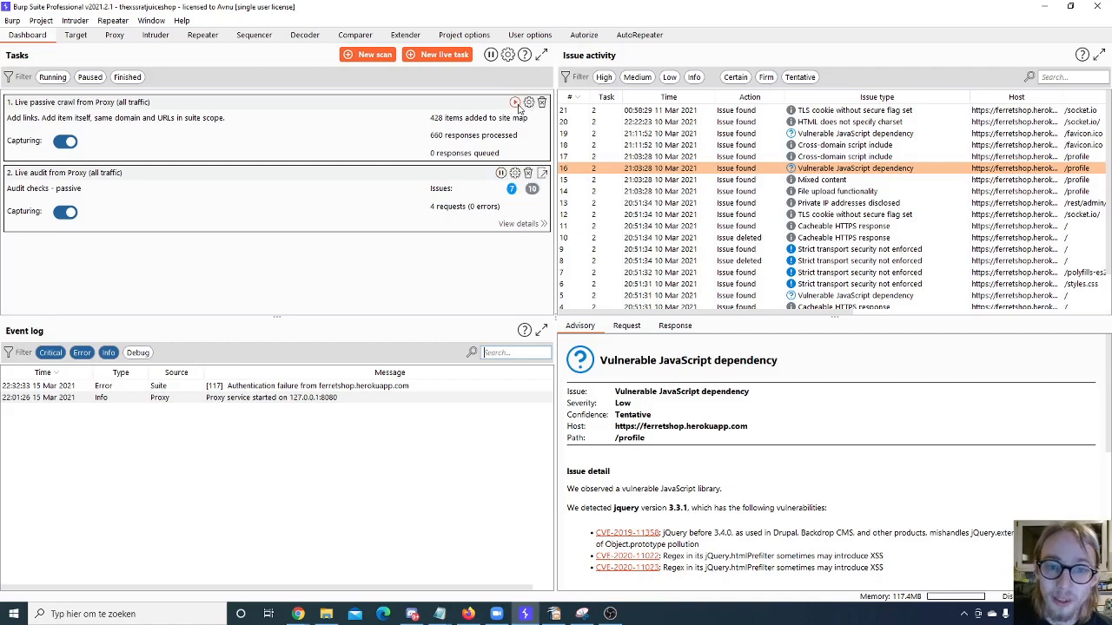
pyautogui.click(515, 102)
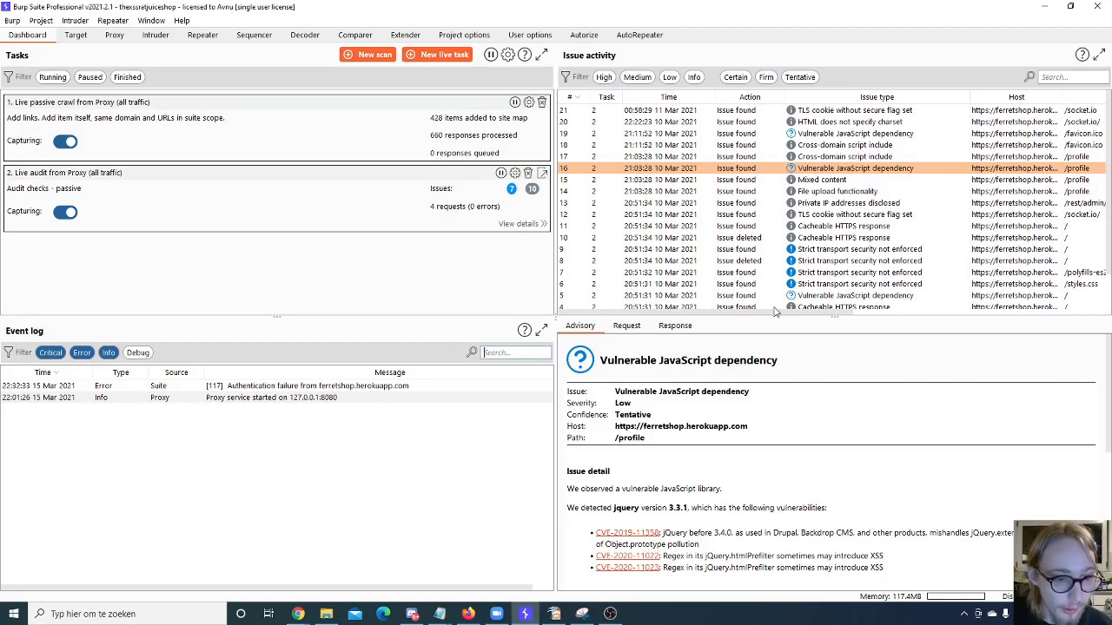
# - Inspect the event log entries about the proxy service start and the authentication failure
pyautogui.click(365, 396)
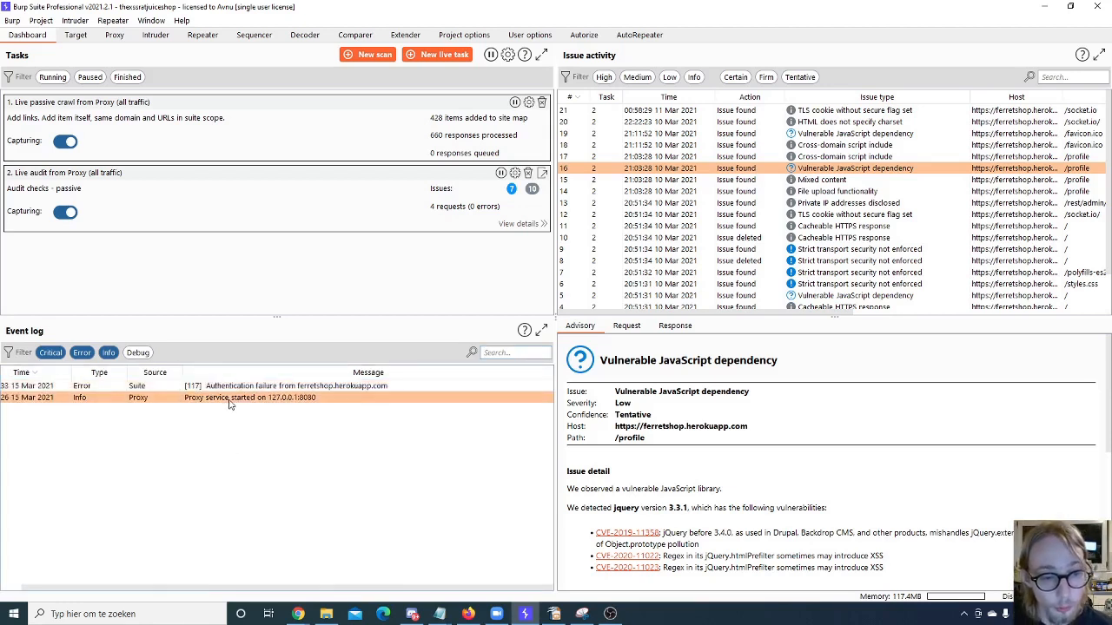
pyautogui.click(320, 390)
pyautogui.click(249, 400)
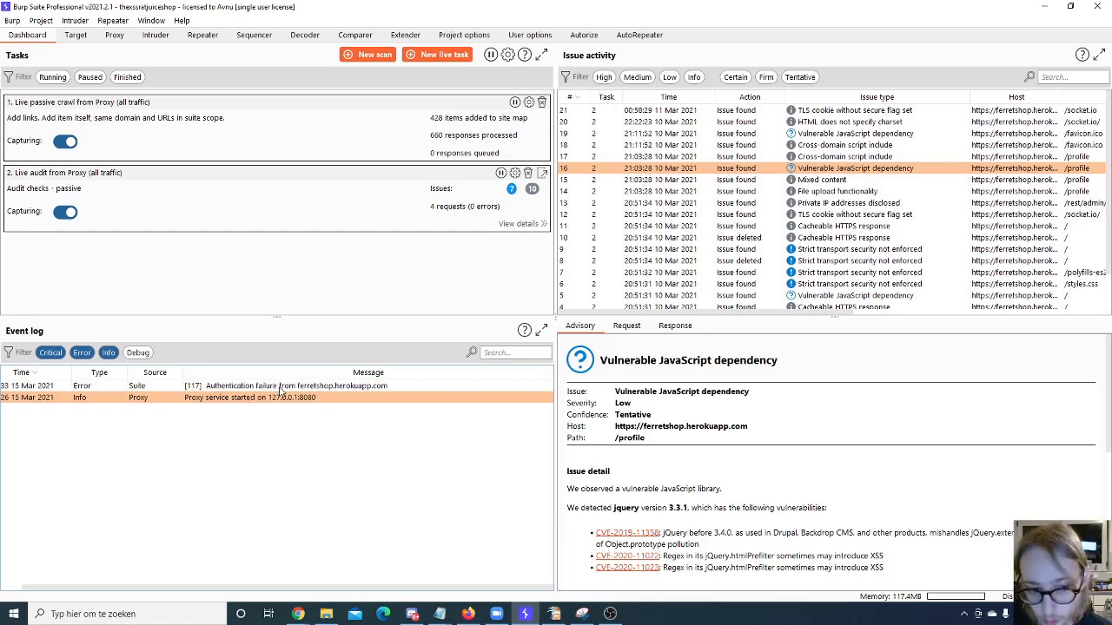
pyautogui.click(278, 387)
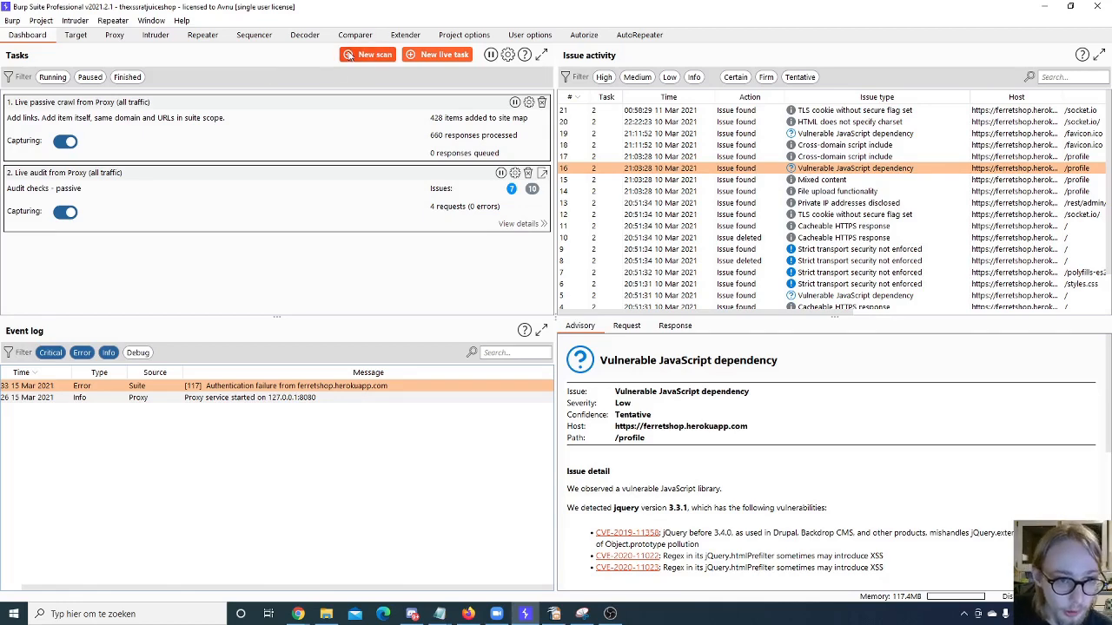
# - Open a new scan and set its scan type to Crawl and audit
pyautogui.click(349, 55)
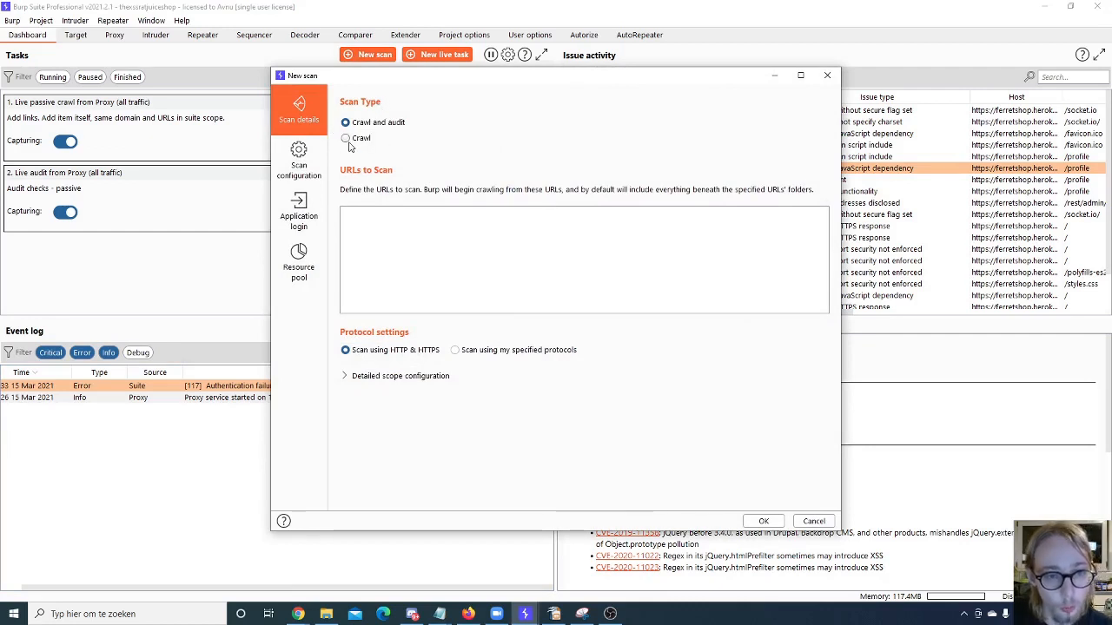
pyautogui.click(348, 141)
pyautogui.click(359, 124)
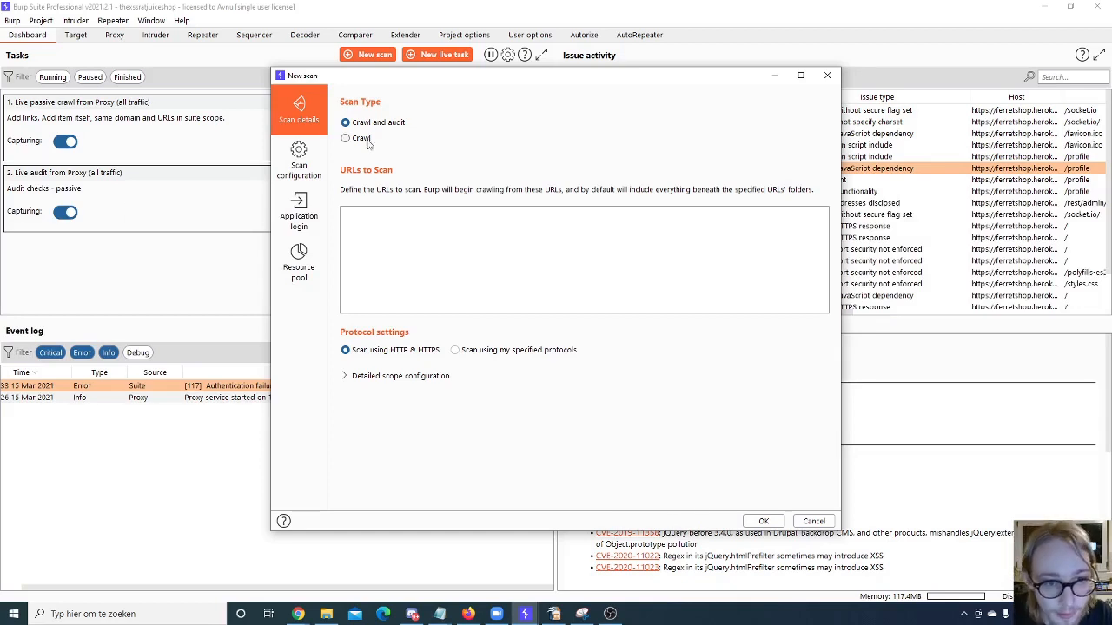
pyautogui.click(383, 230)
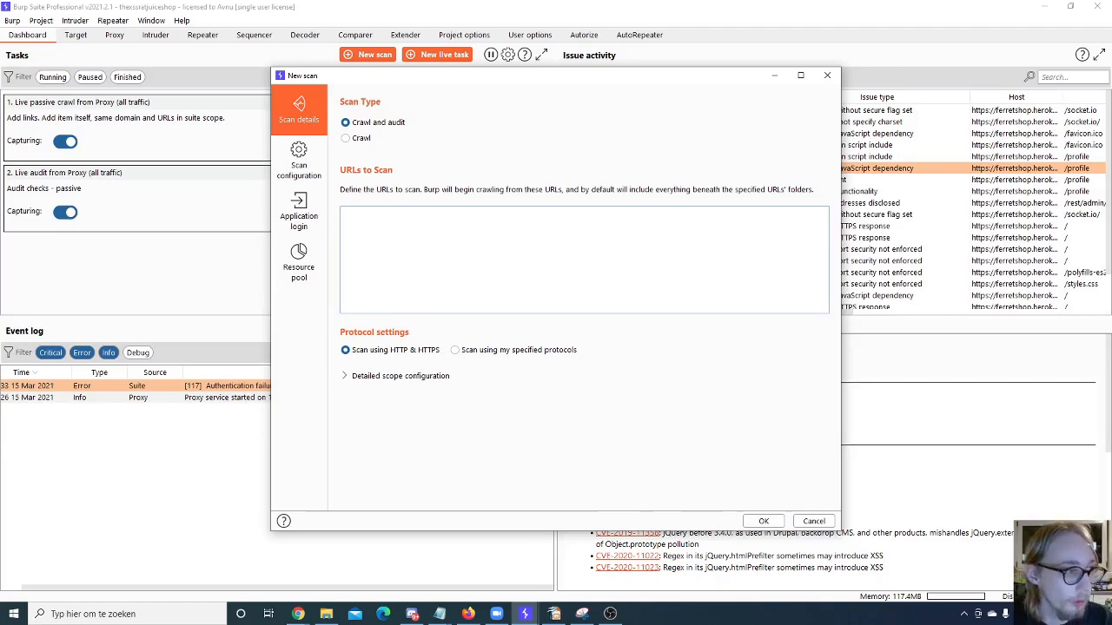
pyautogui.click(299, 160)
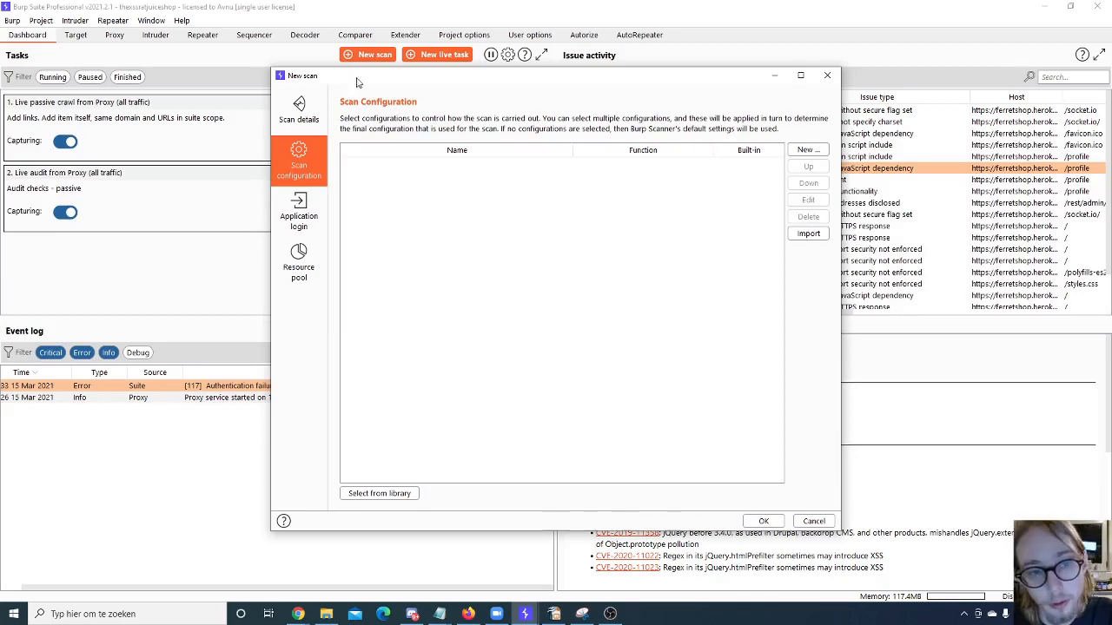
pyautogui.click(298, 107)
pyautogui.click(361, 138)
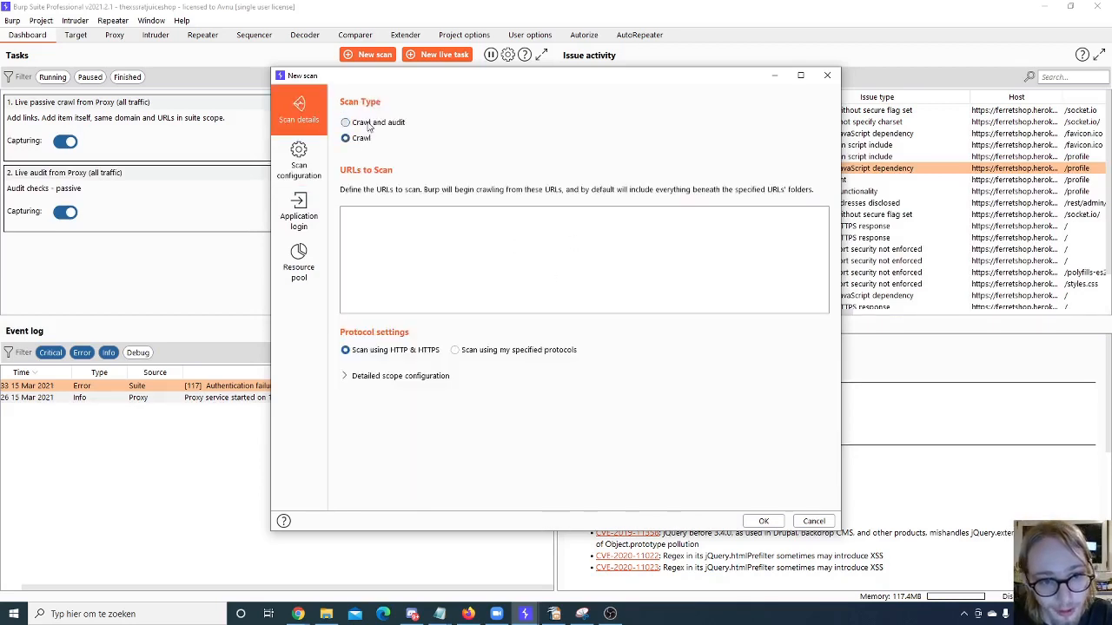
pyautogui.click(369, 126)
# - Add the built-in configuration "Audit checks - all except JavaScript analysis" from the library to the new scan
pyautogui.click(294, 156)
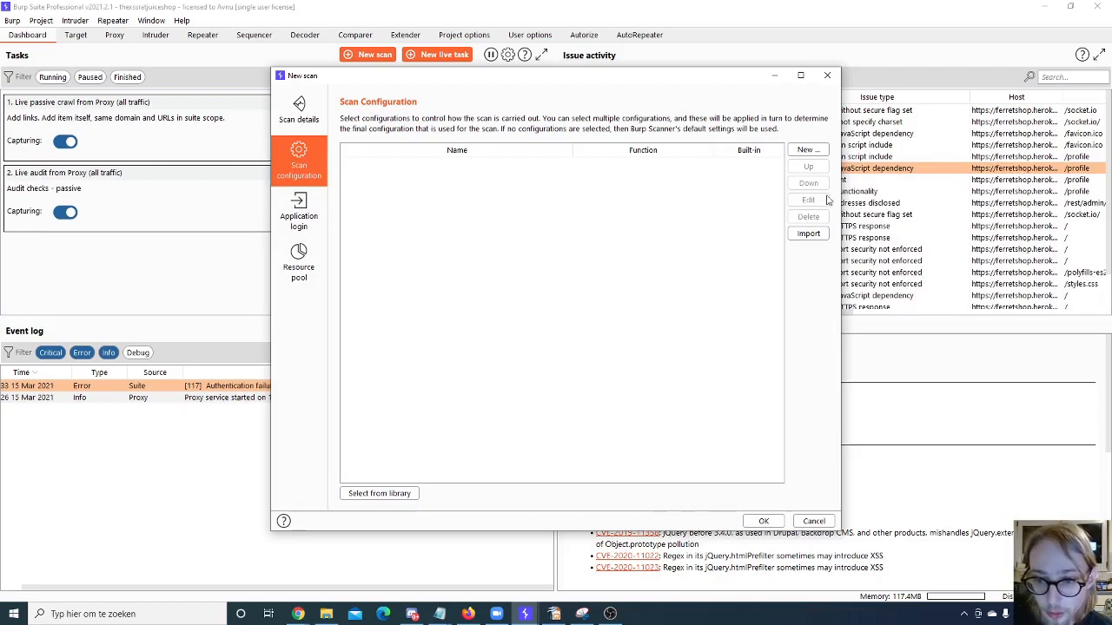
pyautogui.click(380, 492)
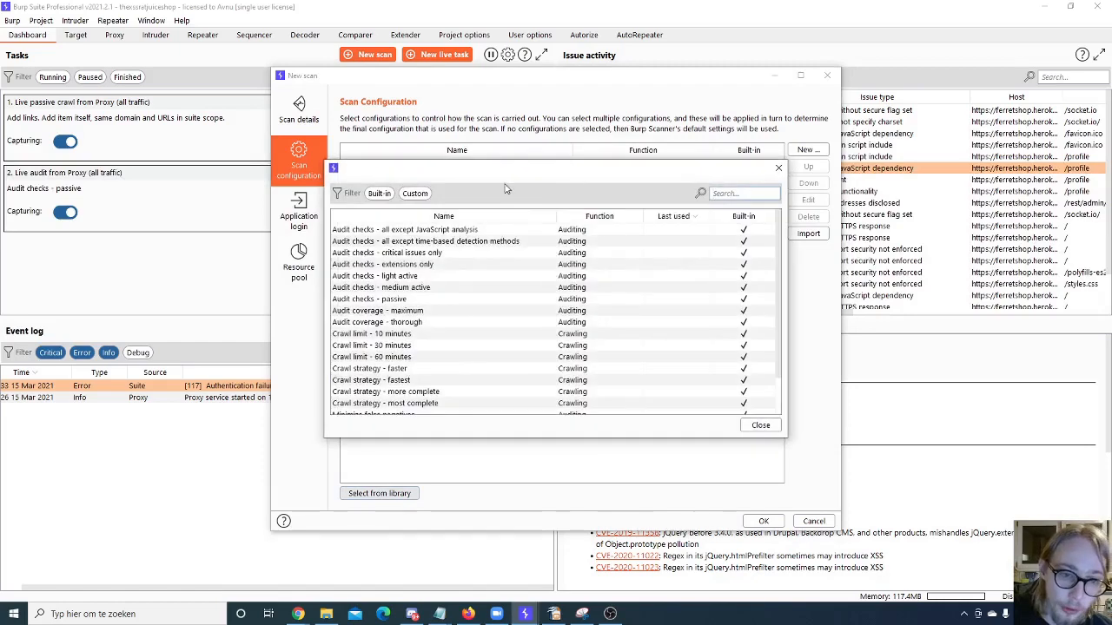
pyautogui.scroll(-3, 437, 256)
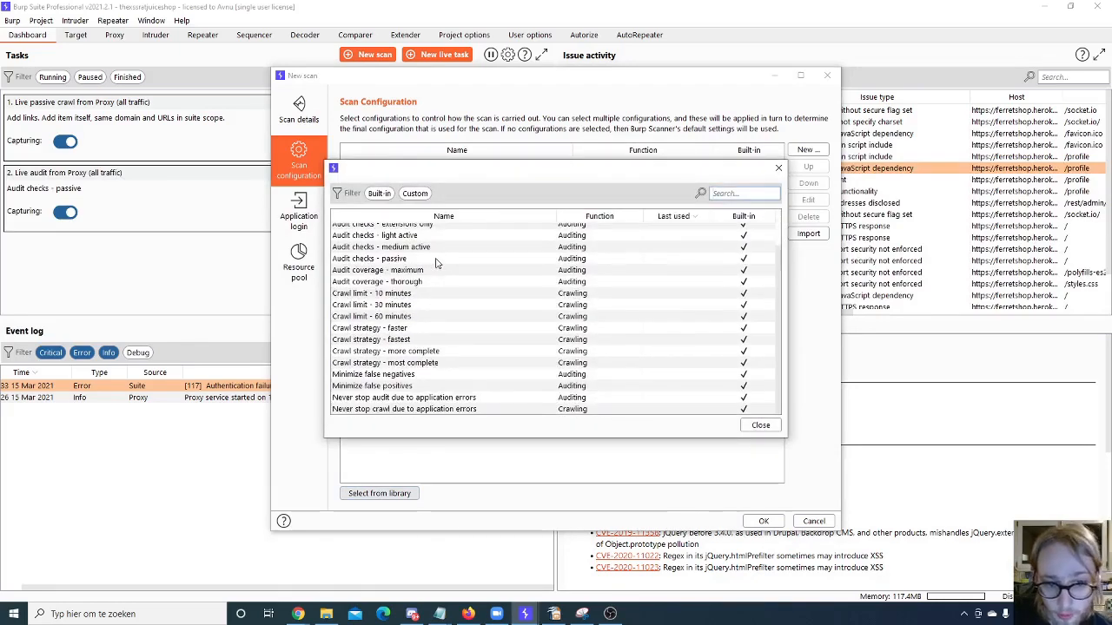
pyautogui.scroll(3, 437, 261)
pyautogui.scroll(-2, 439, 253)
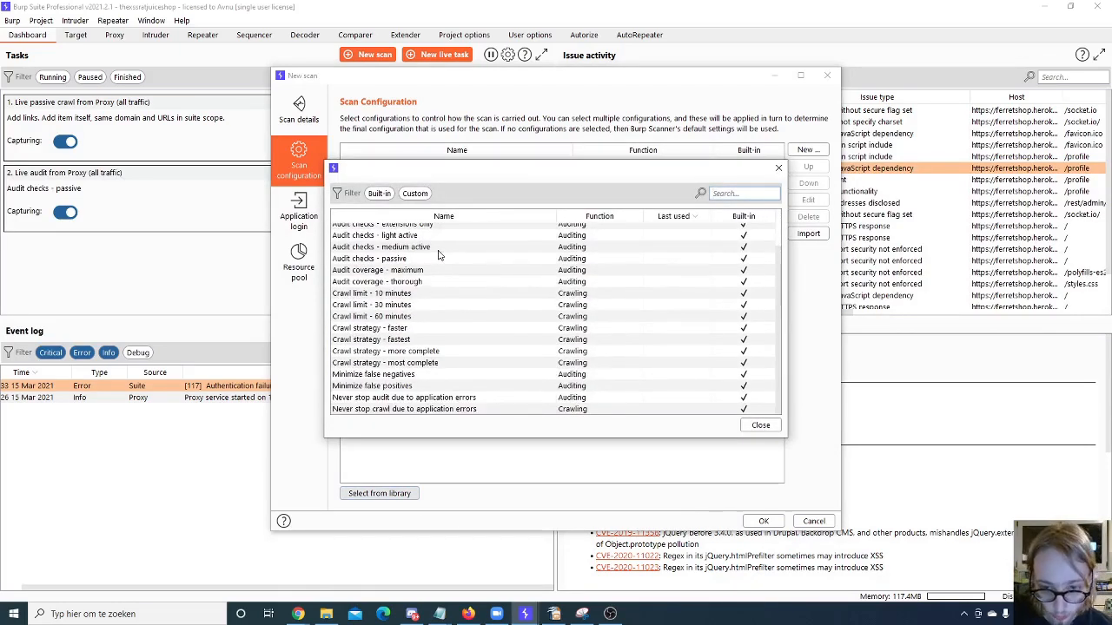
pyautogui.scroll(2, 439, 254)
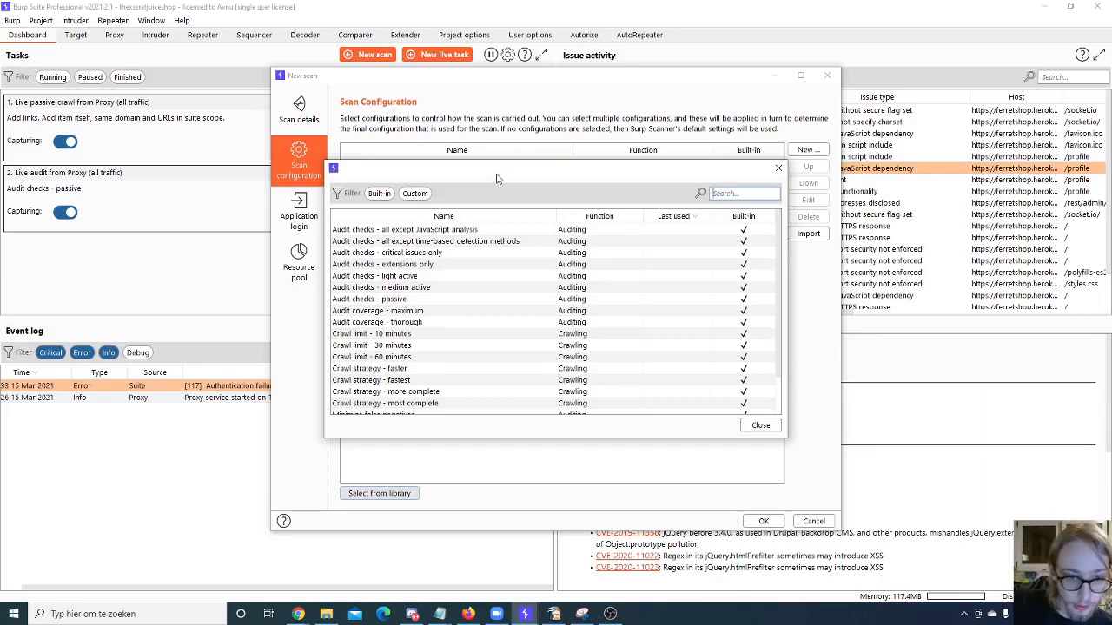
pyautogui.doubleClick(467, 230)
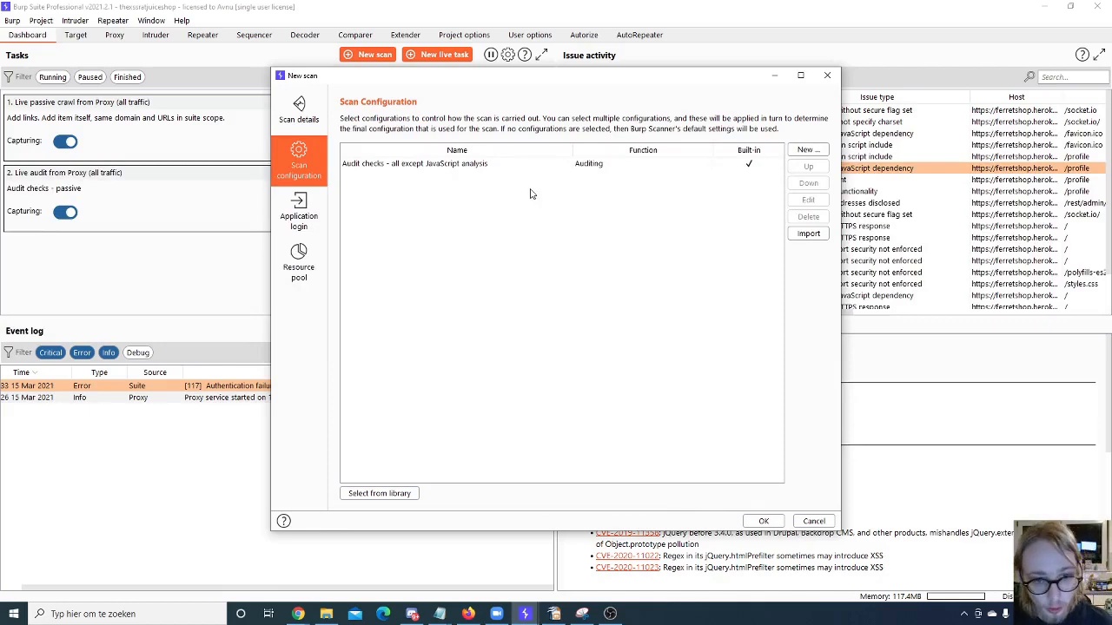
# - Add the built-in configurations "Audit coverage - thorough" and "Audit coverage - maximum" to the scan, and select the maximum one
pyautogui.click(407, 493)
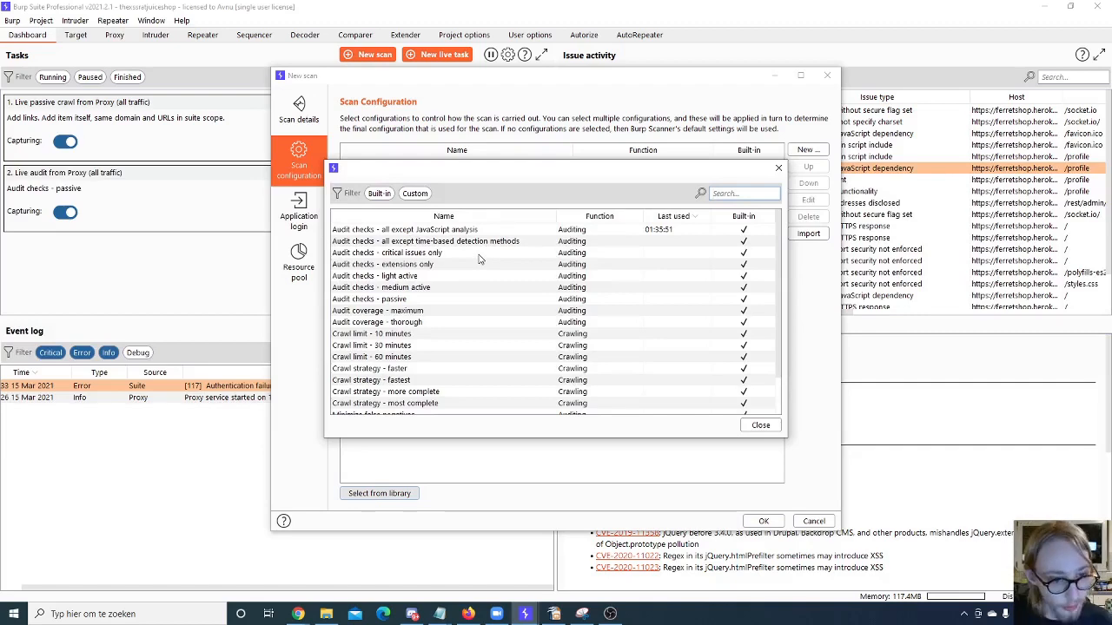
pyautogui.doubleClick(388, 323)
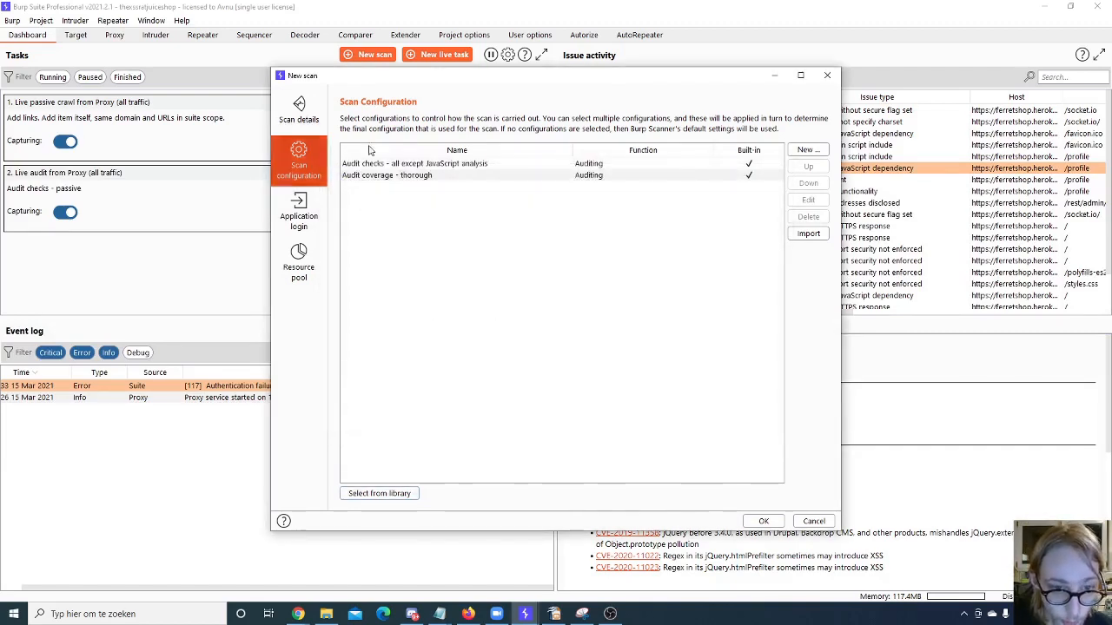
pyautogui.click(381, 492)
pyautogui.doubleClick(392, 325)
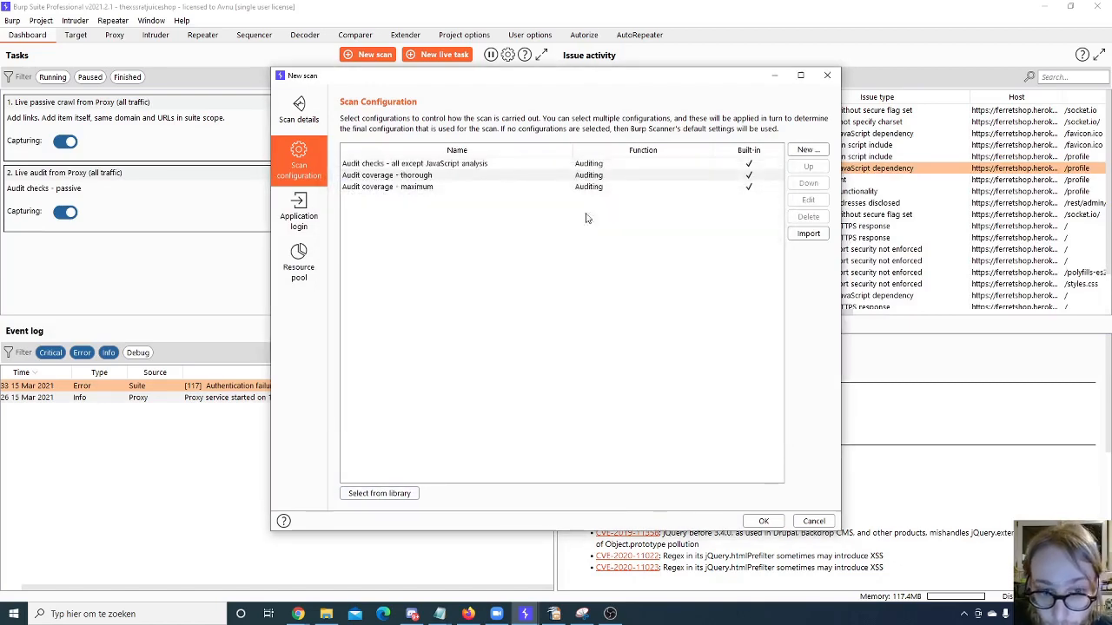
pyautogui.click(480, 178)
pyautogui.click(463, 188)
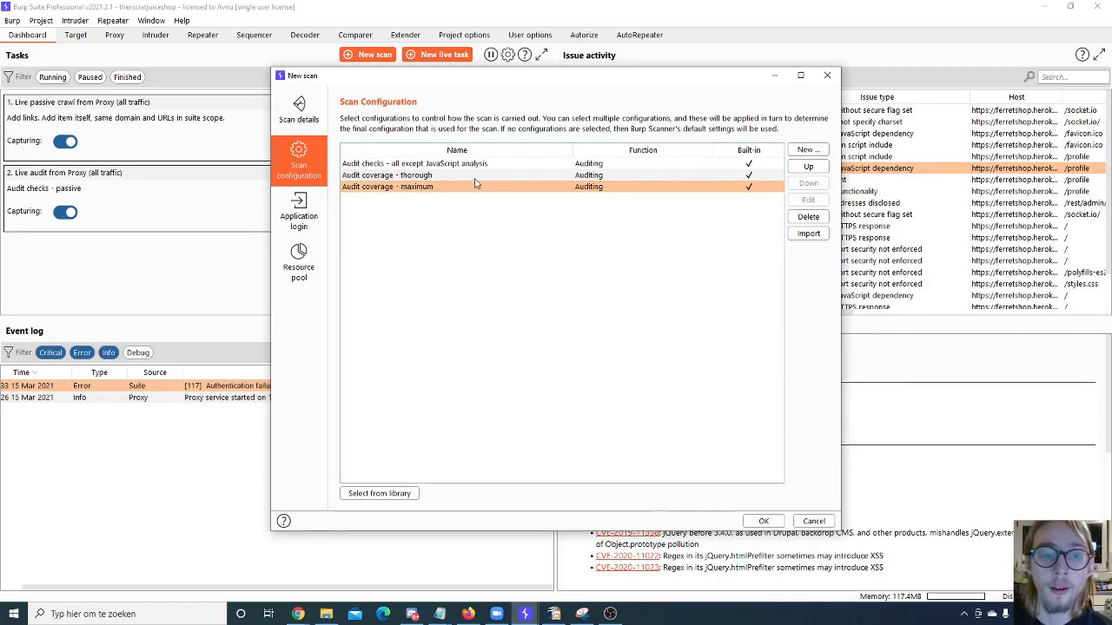
# - Delete the "Audit coverage - thorough" configuration from the scan and select "Audit checks - all except JavaScript analysis"
pyautogui.click(475, 178)
pyautogui.click(807, 217)
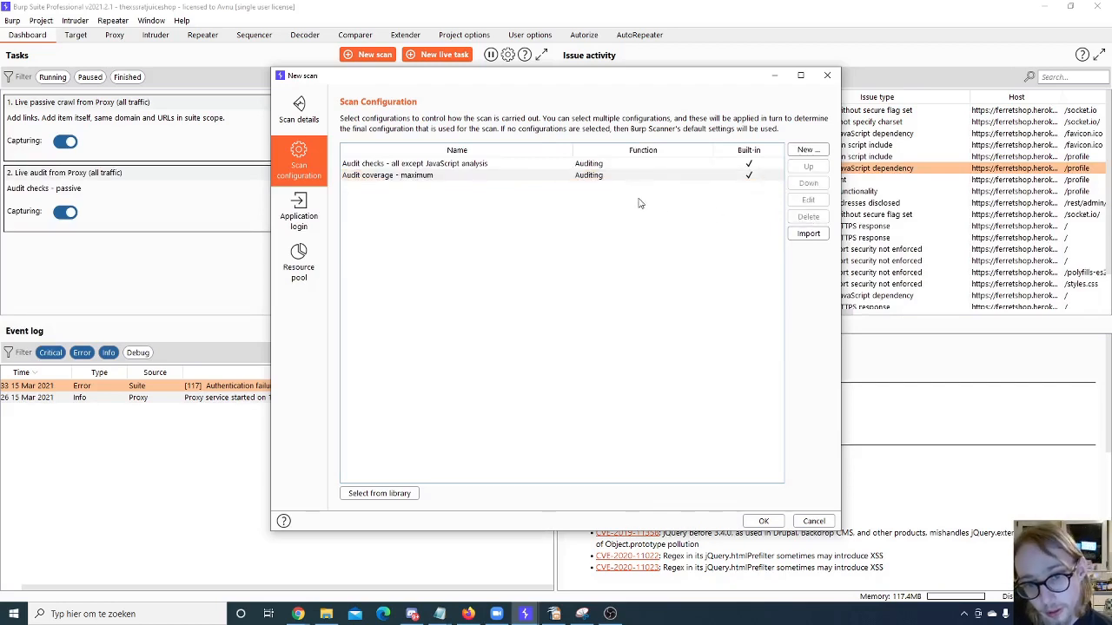
pyautogui.click(606, 176)
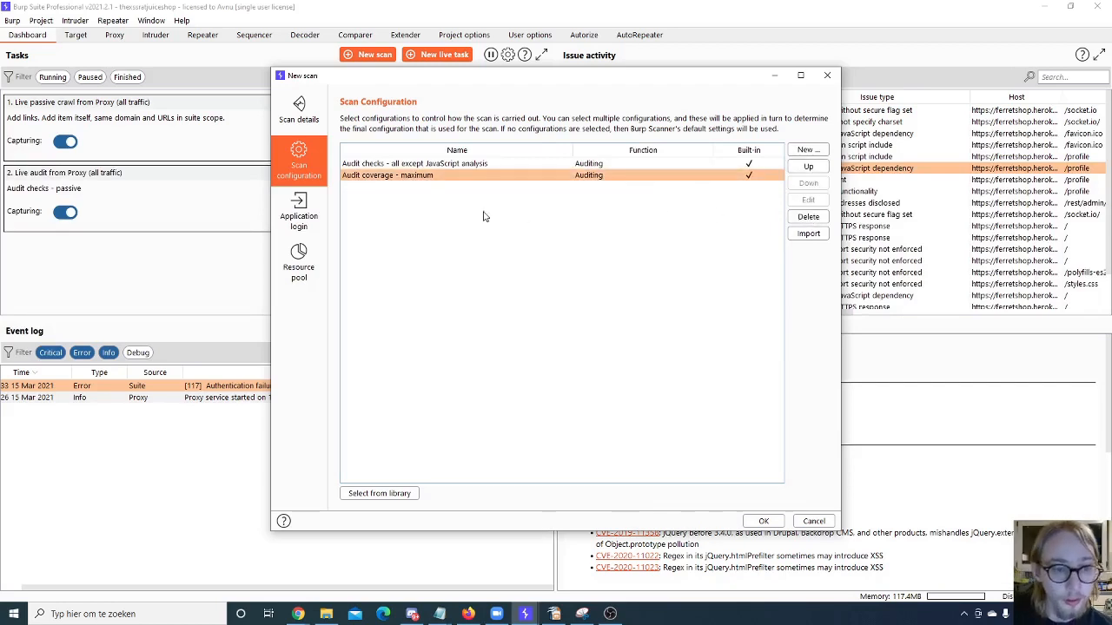
pyautogui.click(428, 164)
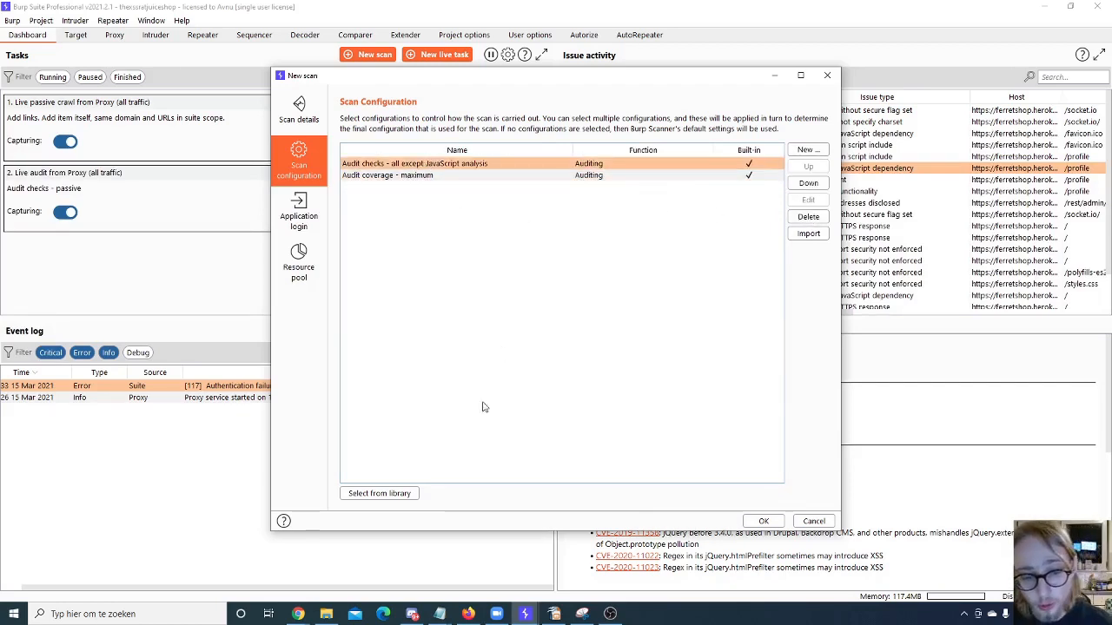
# - Examine the built-in configurations in the library and the kinds of new configuration that can be created
pyautogui.click(391, 493)
pyautogui.scroll(-5, 509, 298)
pyautogui.scroll(5, 509, 300)
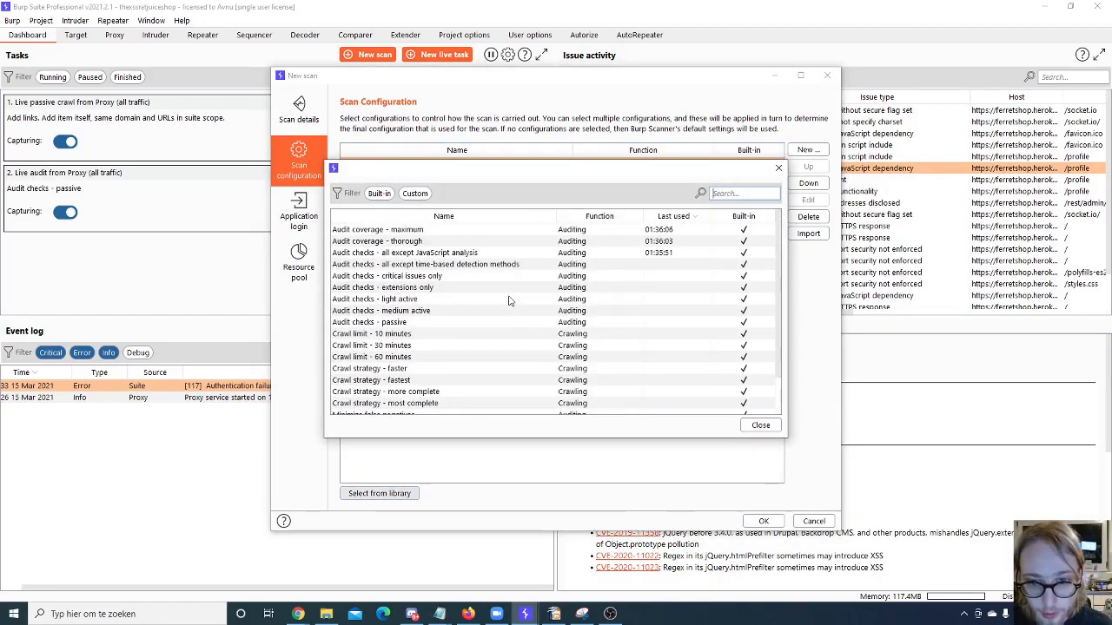
pyautogui.click(754, 421)
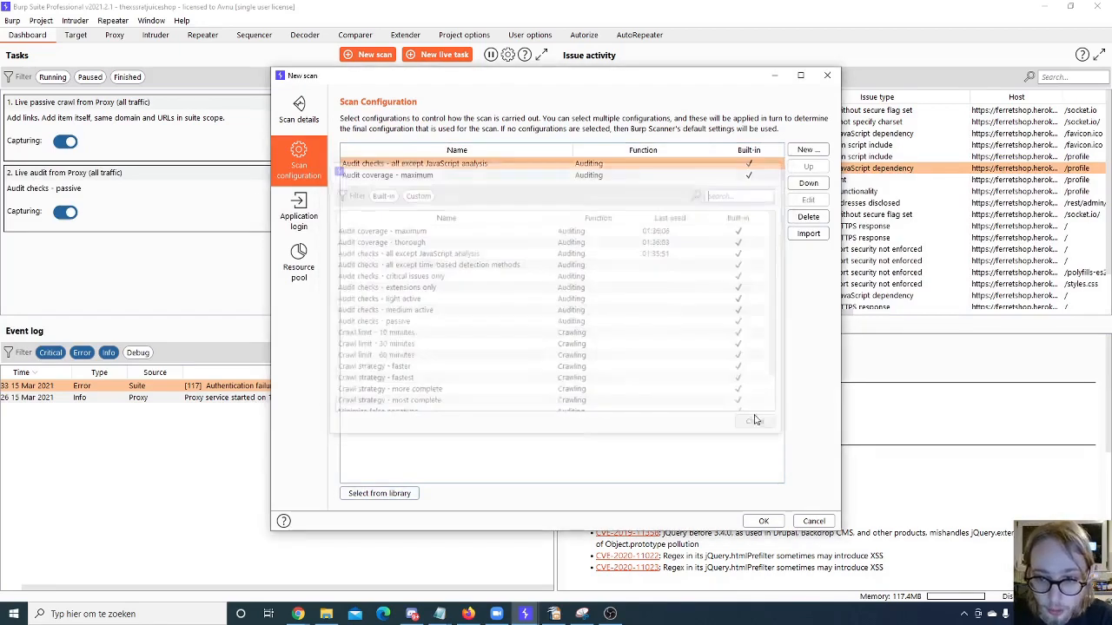
pyautogui.click(808, 150)
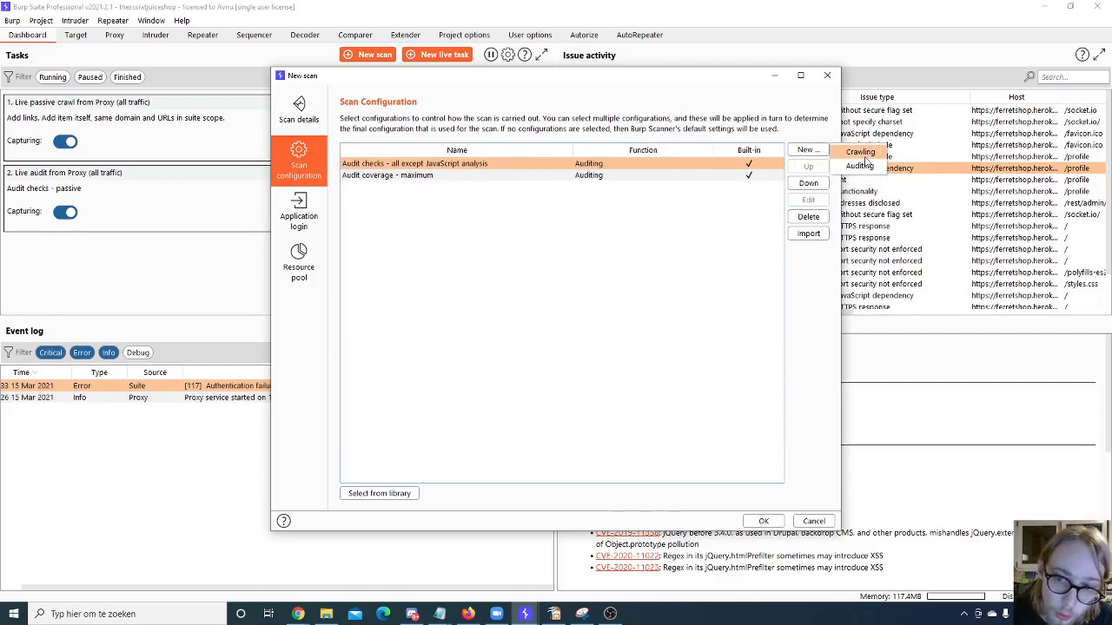
pyautogui.click(811, 176)
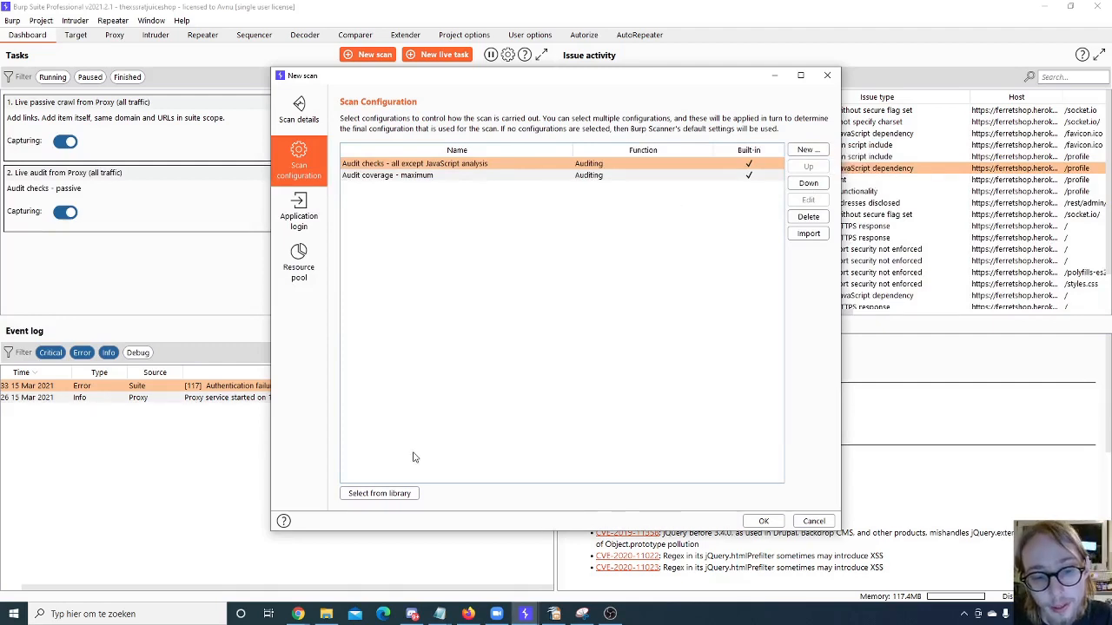
pyautogui.click(821, 151)
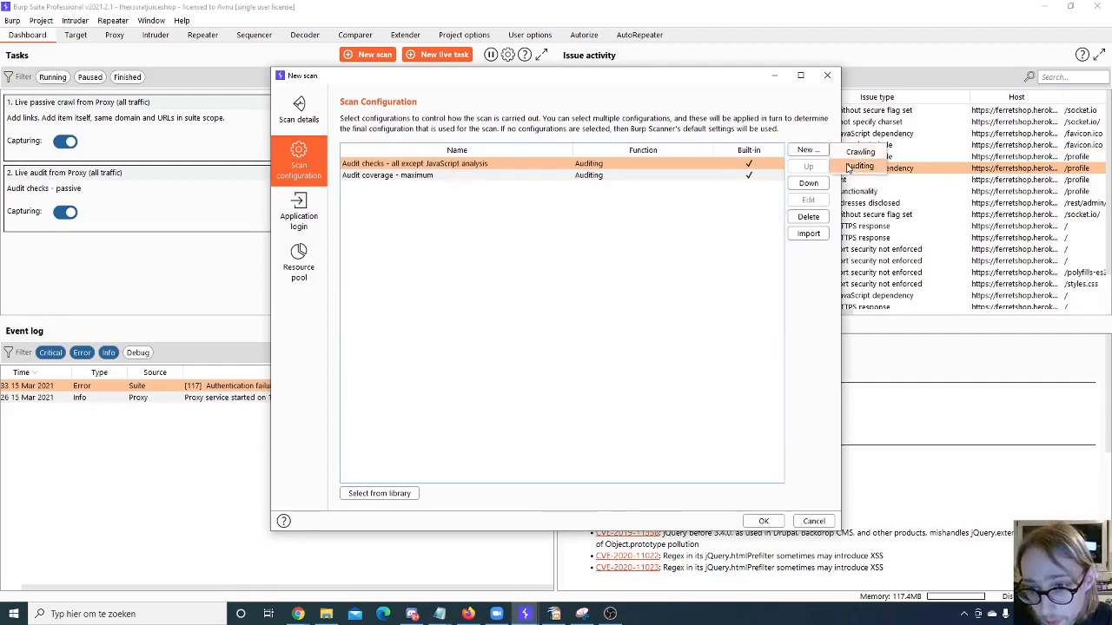
pyautogui.click(375, 493)
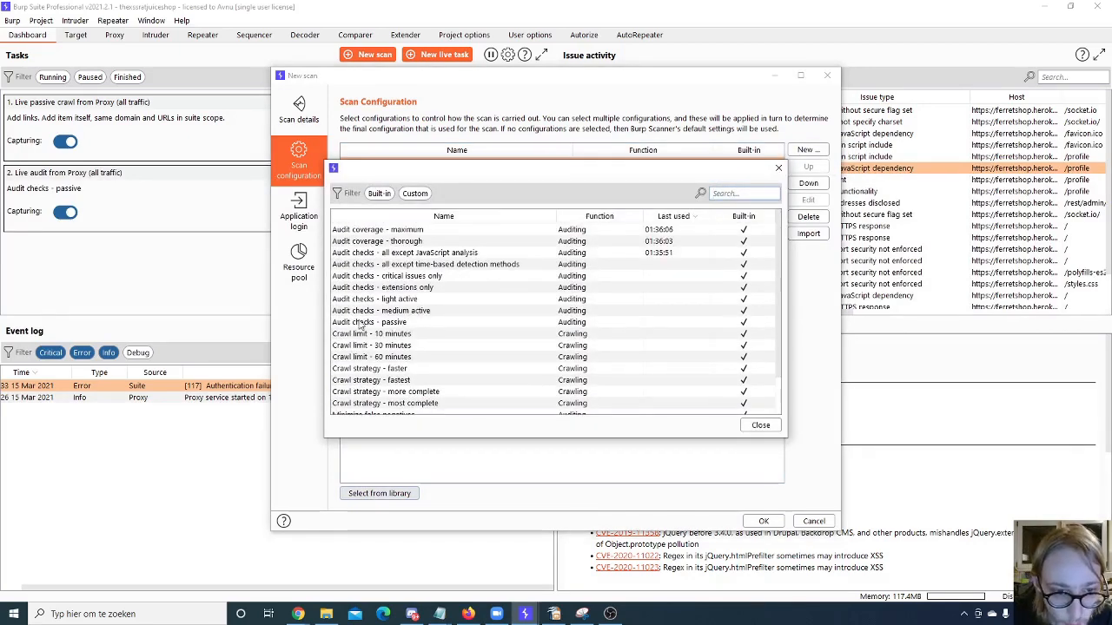
pyautogui.scroll(-2, 358, 328)
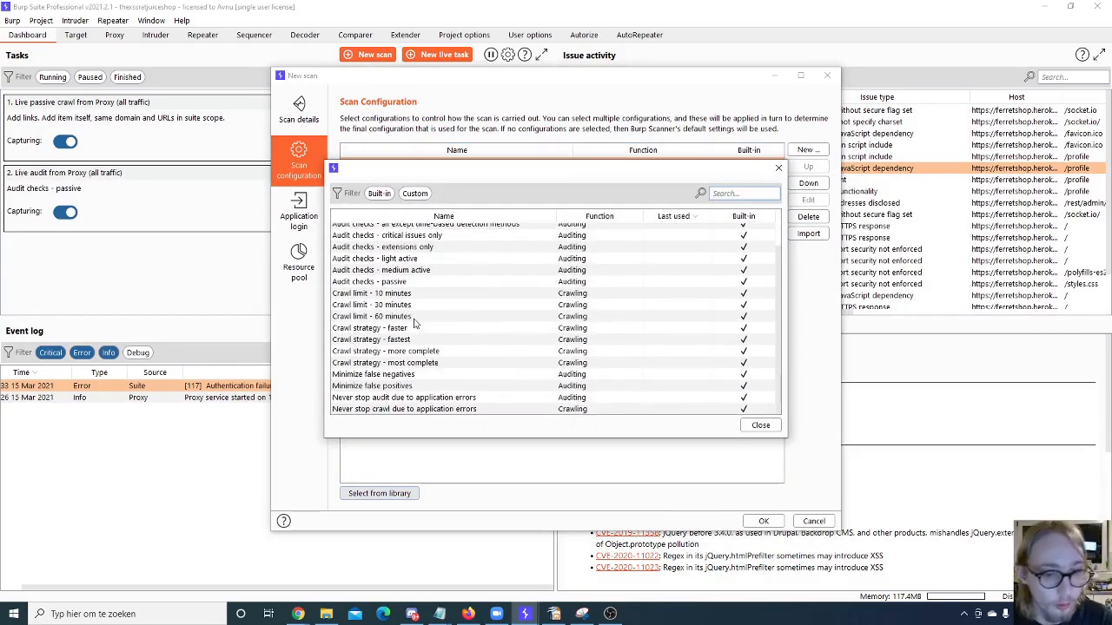
pyautogui.click(778, 168)
# - Create a new crawling configuration named "Optimization - link depth of 5 max" with the Crawl Optimization area defined
pyautogui.click(803, 150)
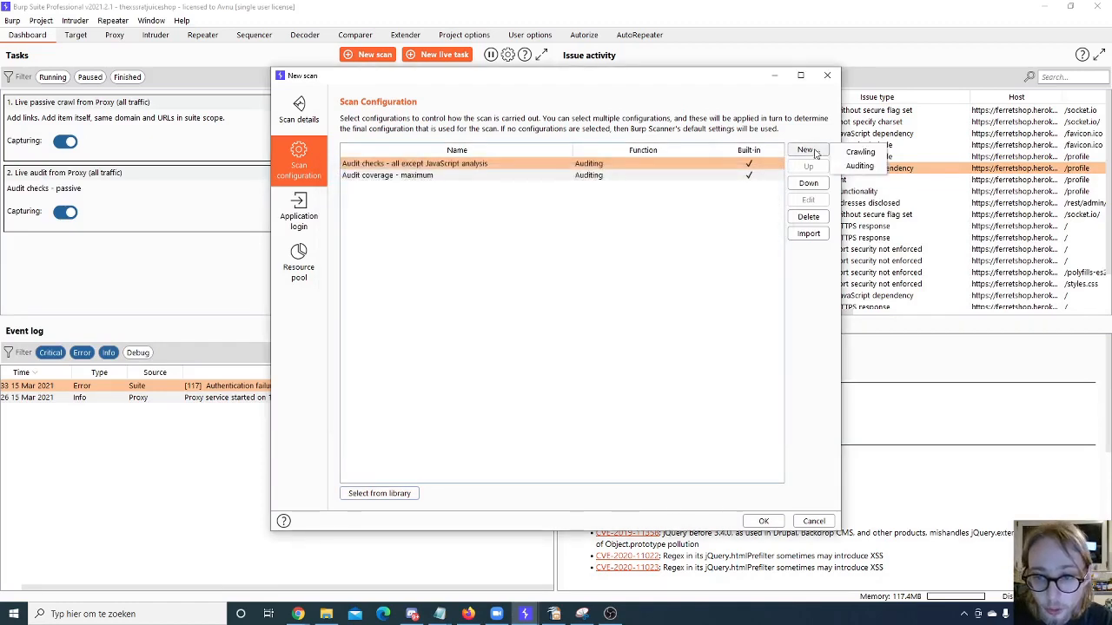
pyautogui.click(860, 154)
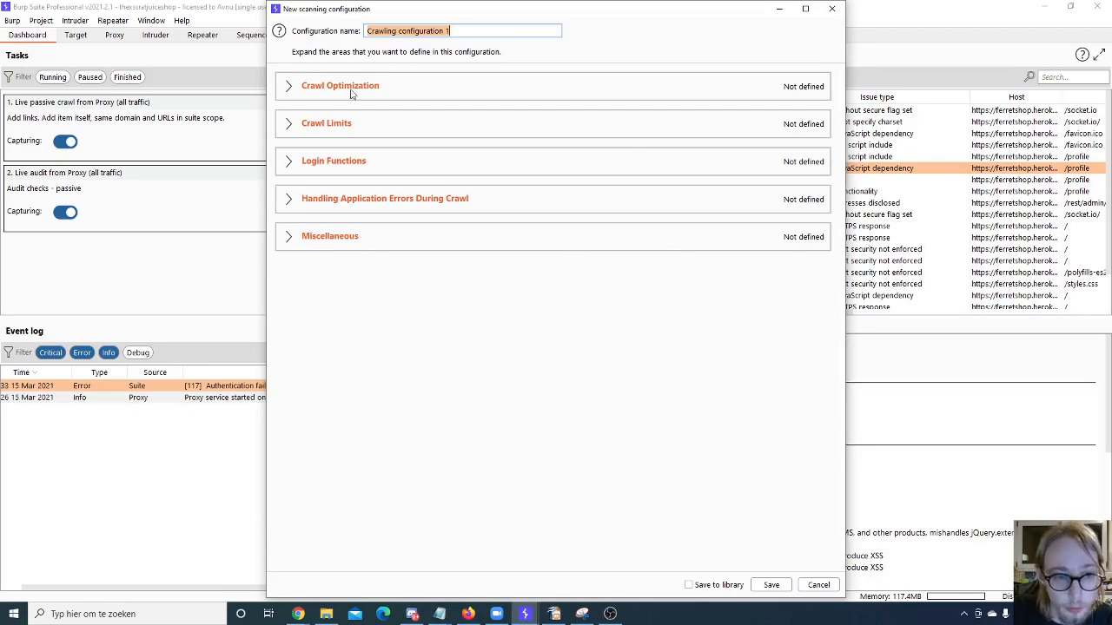
pyautogui.click(290, 88)
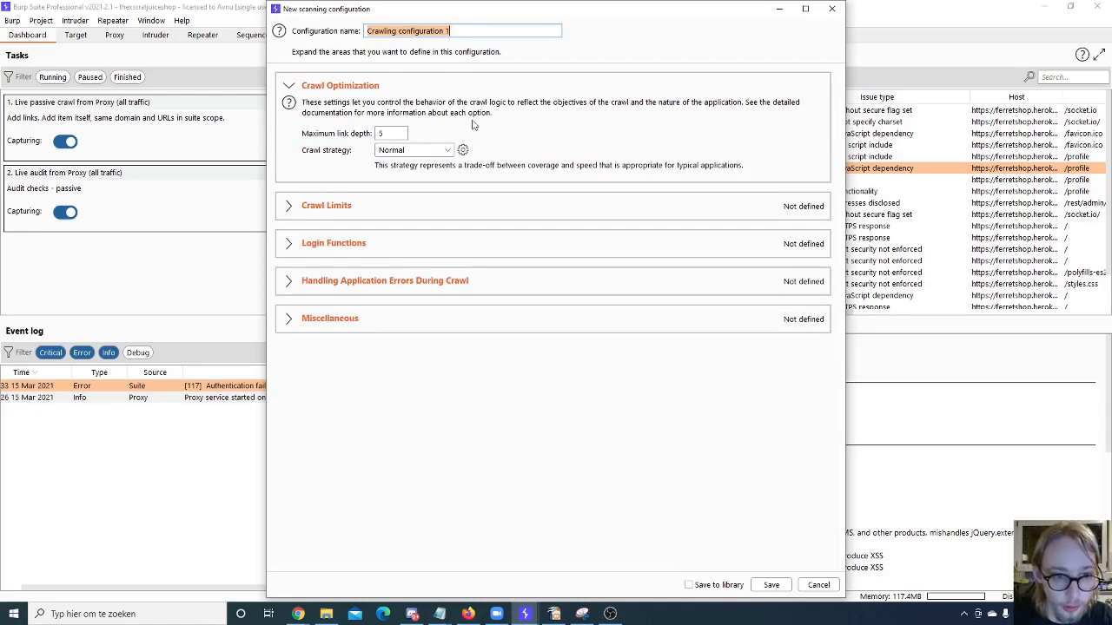
pyautogui.write('C')
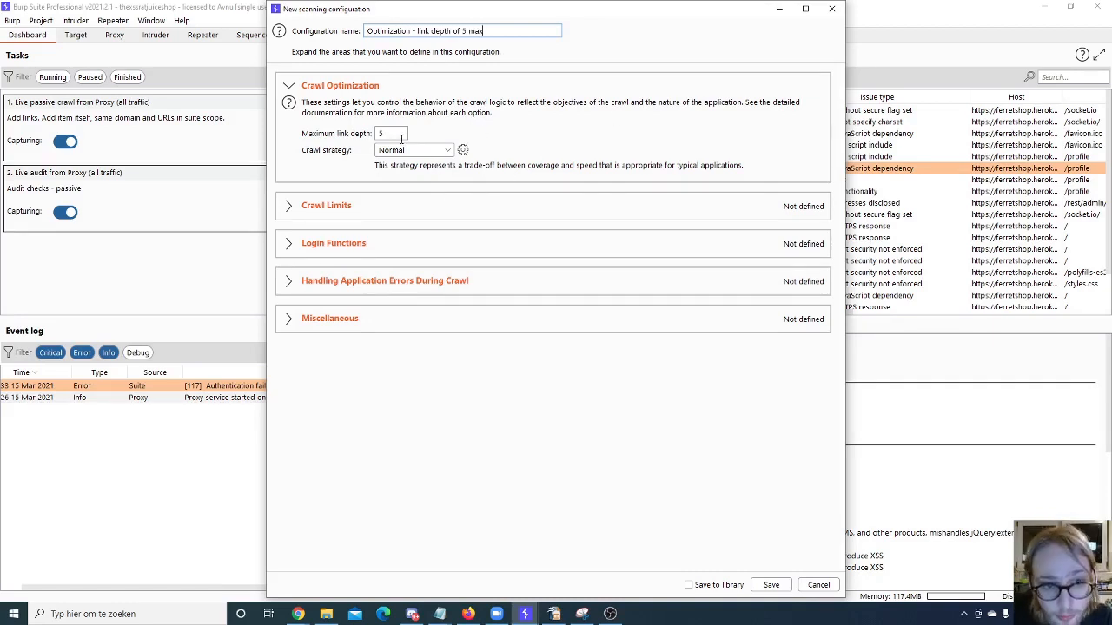
pyautogui.click(400, 137)
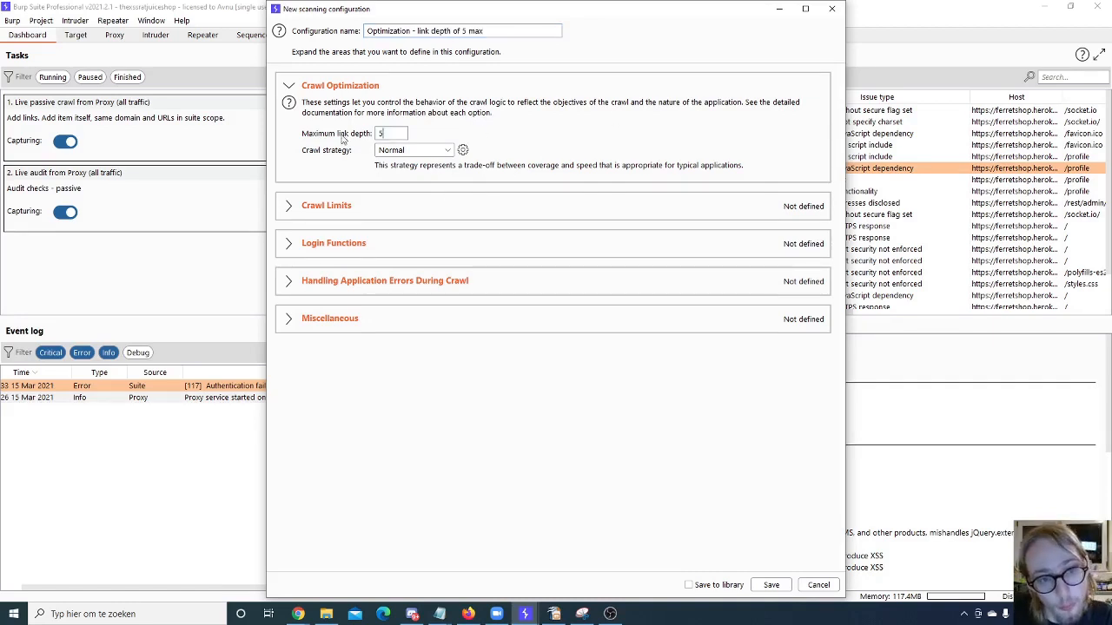
# - Review the crawl strategy tuning settings down to the form submission options and leave without applying changes
pyautogui.click(463, 150)
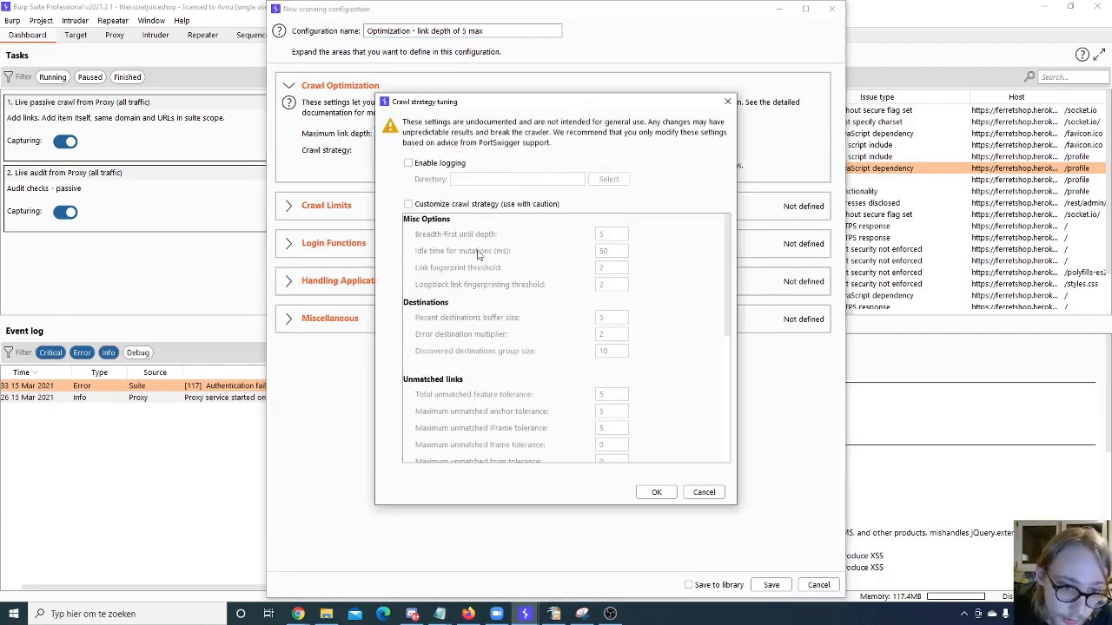
pyautogui.click(442, 205)
pyautogui.click(458, 206)
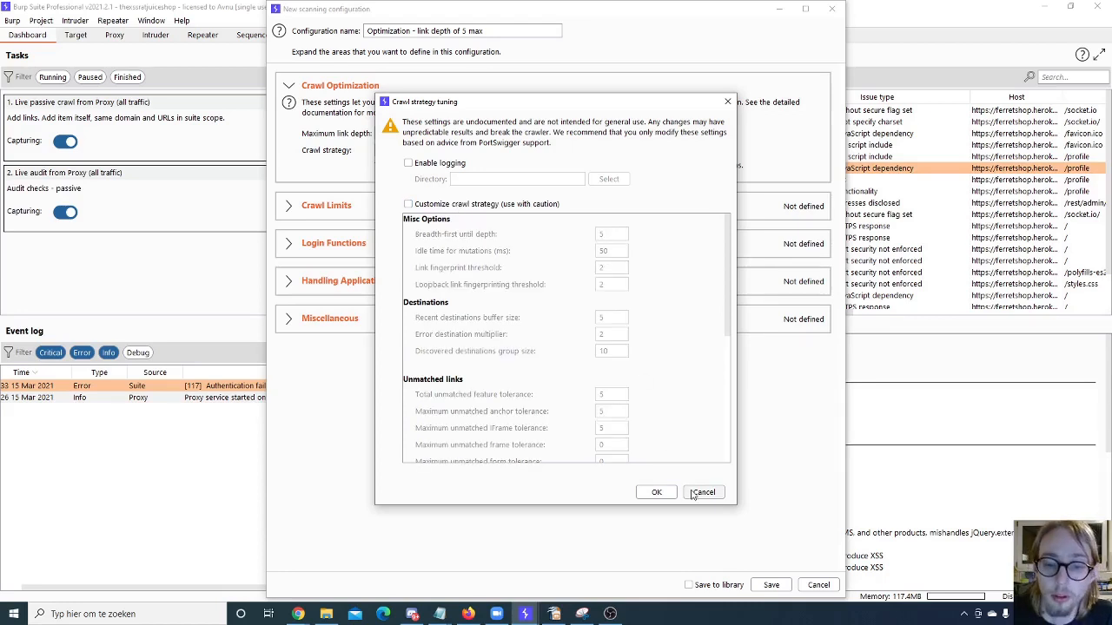
pyautogui.scroll(-5, 639, 409)
pyautogui.scroll(-2, 638, 410)
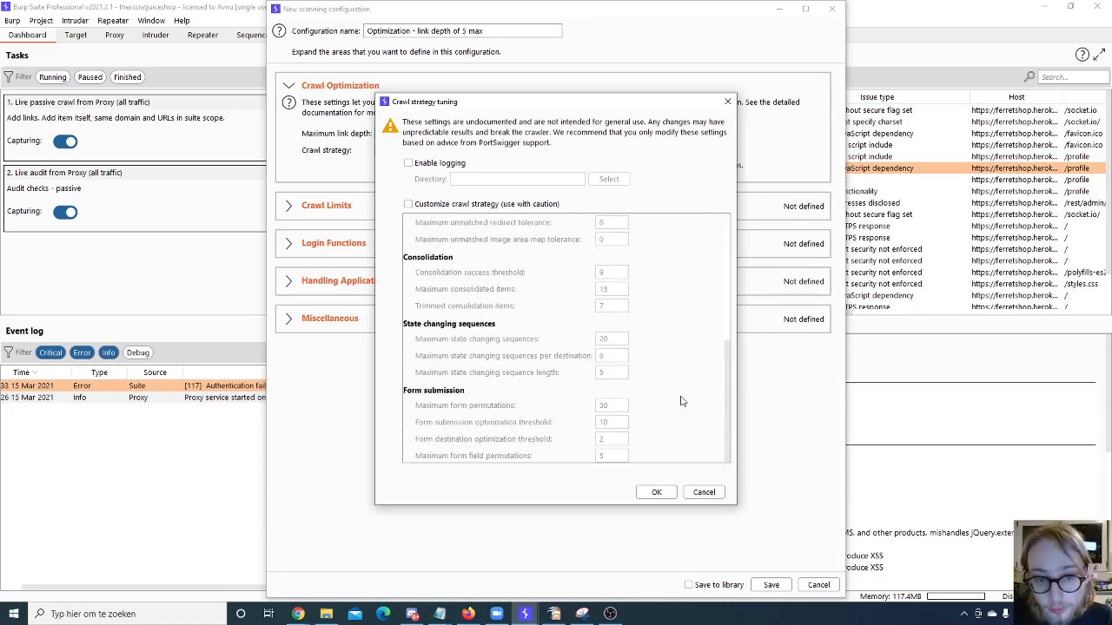
pyautogui.click(704, 493)
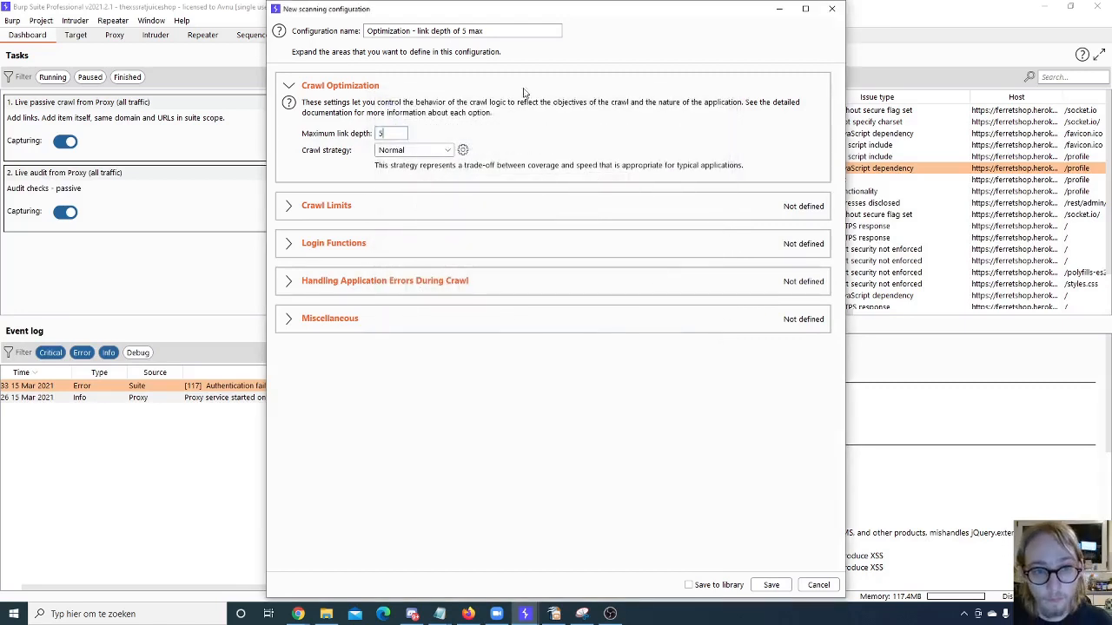
# - Save the new crawling configuration to the scan and also to the library
pyautogui.click(739, 585)
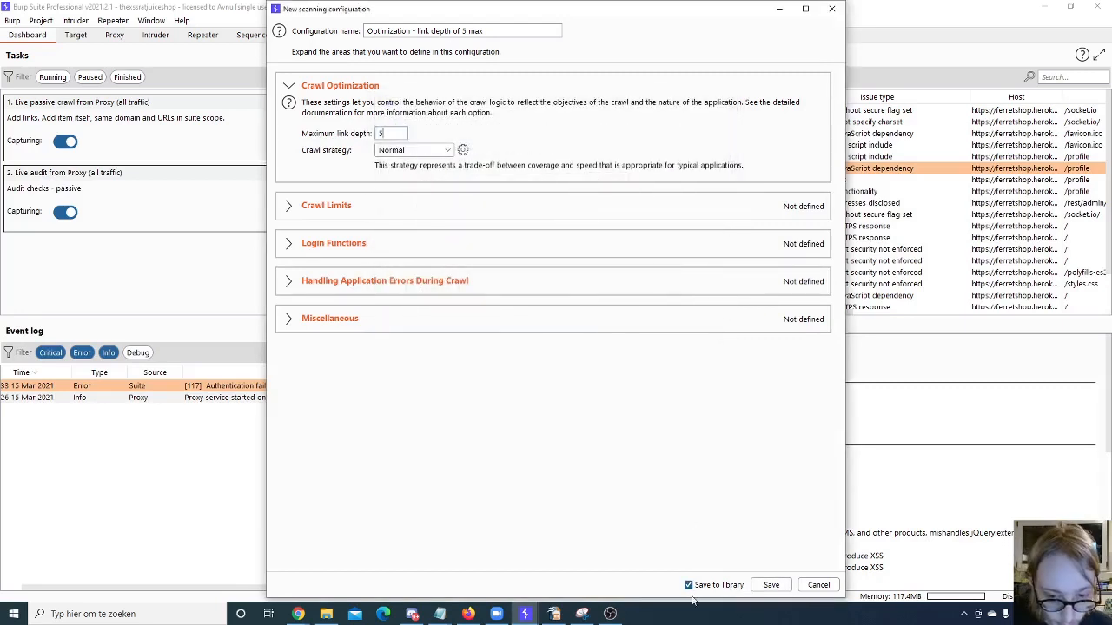
pyautogui.click(771, 585)
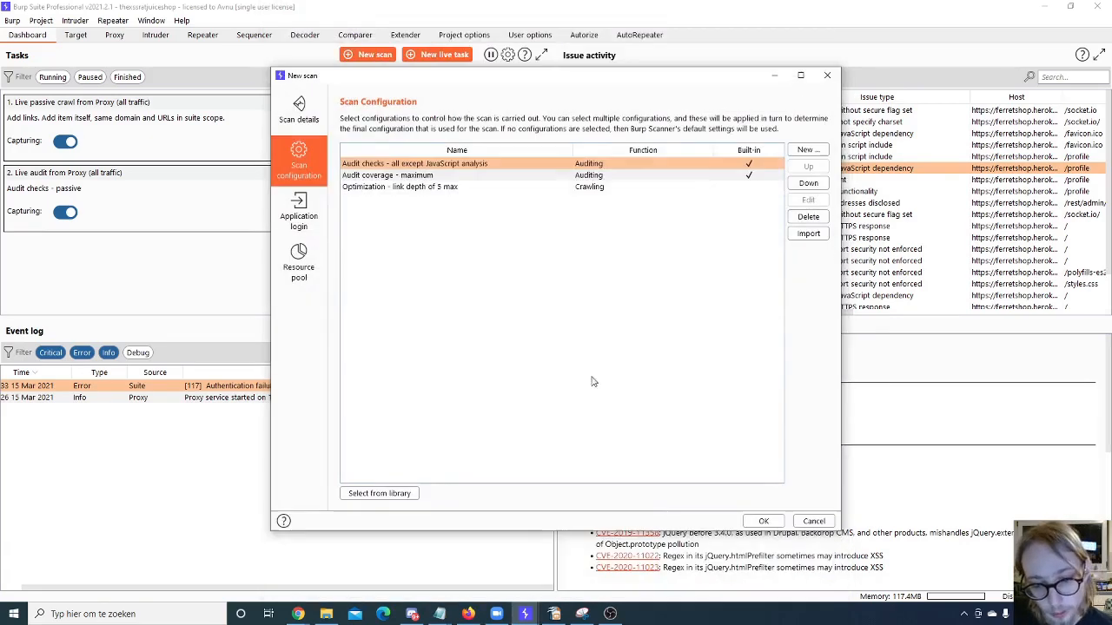
# - Add "Optimization - link depth of 5 max" from the library to the scan and delete the duplicate entry
pyautogui.click(365, 494)
pyautogui.scroll(-3, 466, 350)
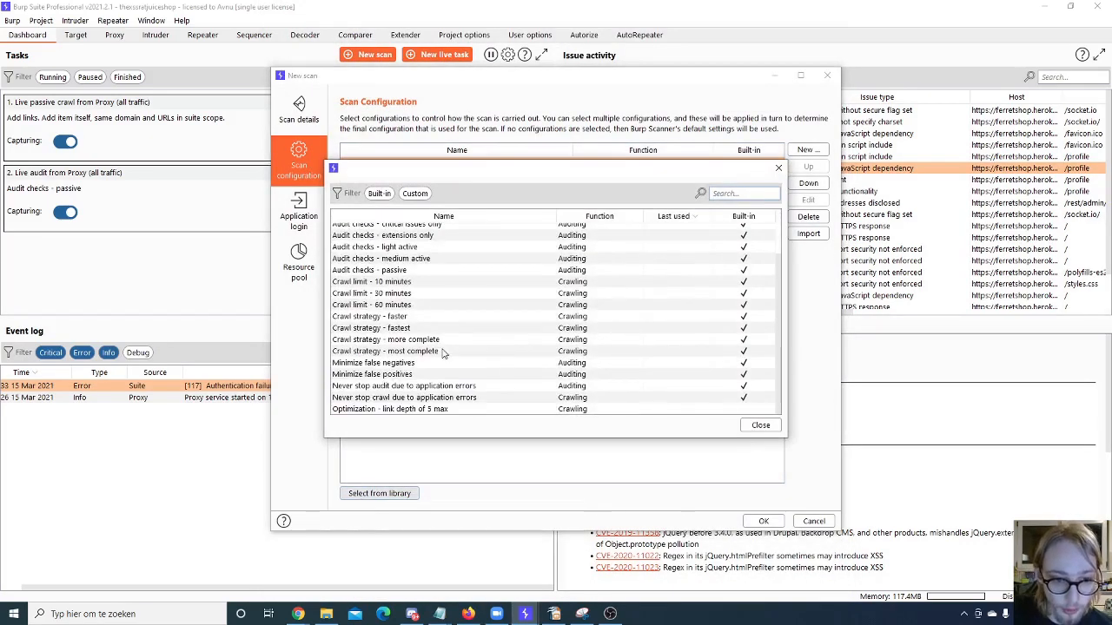
pyautogui.doubleClick(446, 410)
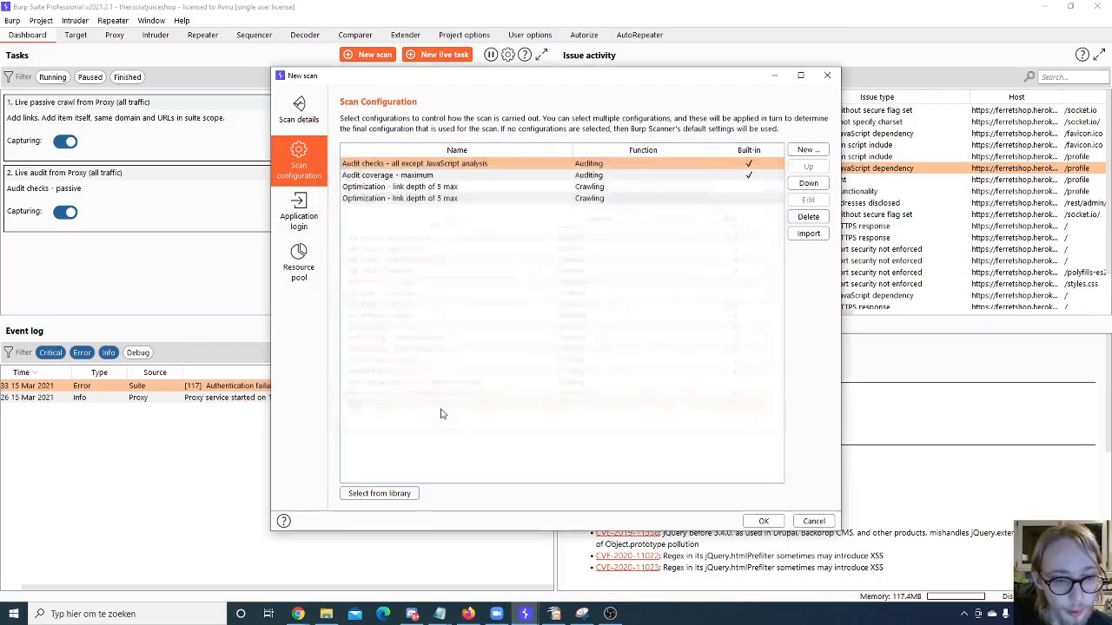
pyautogui.click(445, 200)
pyautogui.click(805, 217)
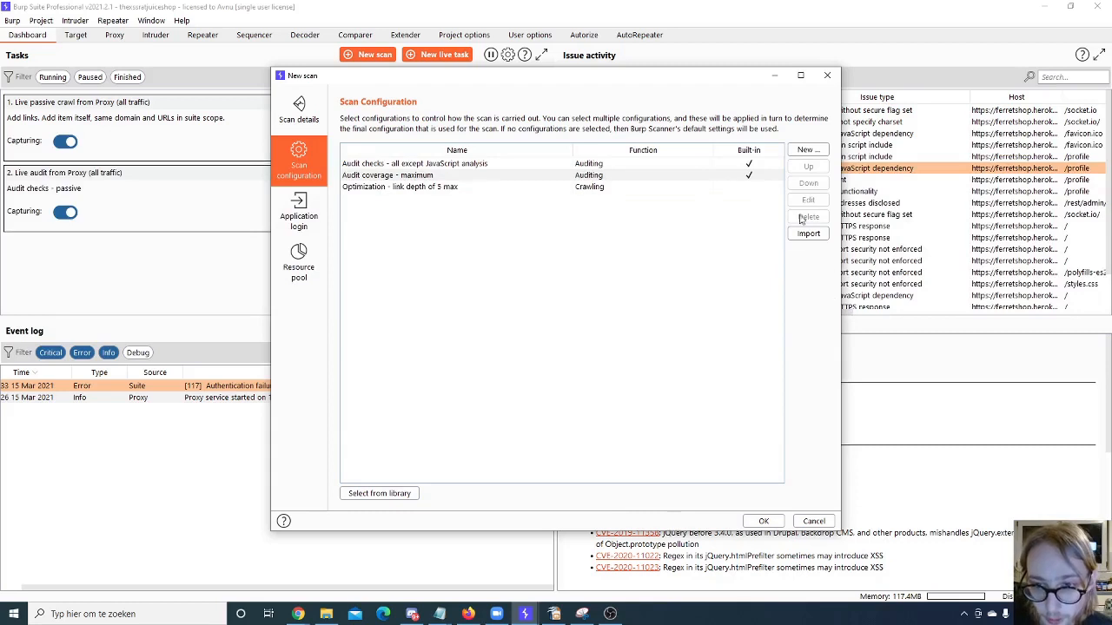
# - Move "Audit coverage - maximum" up and back down in the configuration order, and view the configuration import dialog
pyautogui.click(537, 174)
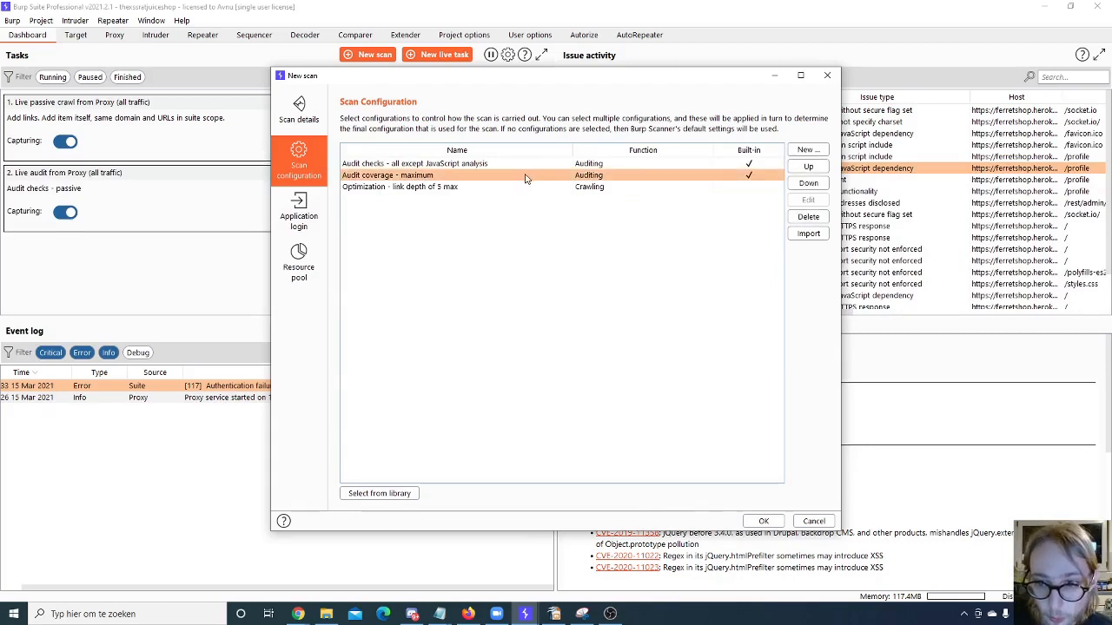
pyautogui.click(523, 165)
pyautogui.click(514, 176)
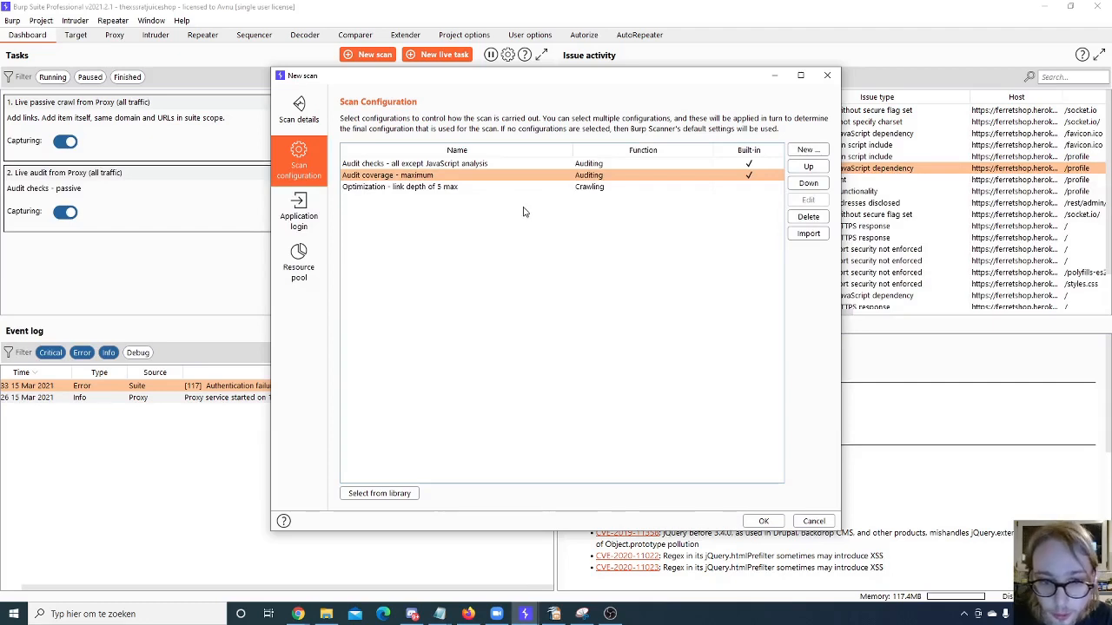
pyautogui.click(452, 189)
pyautogui.click(425, 175)
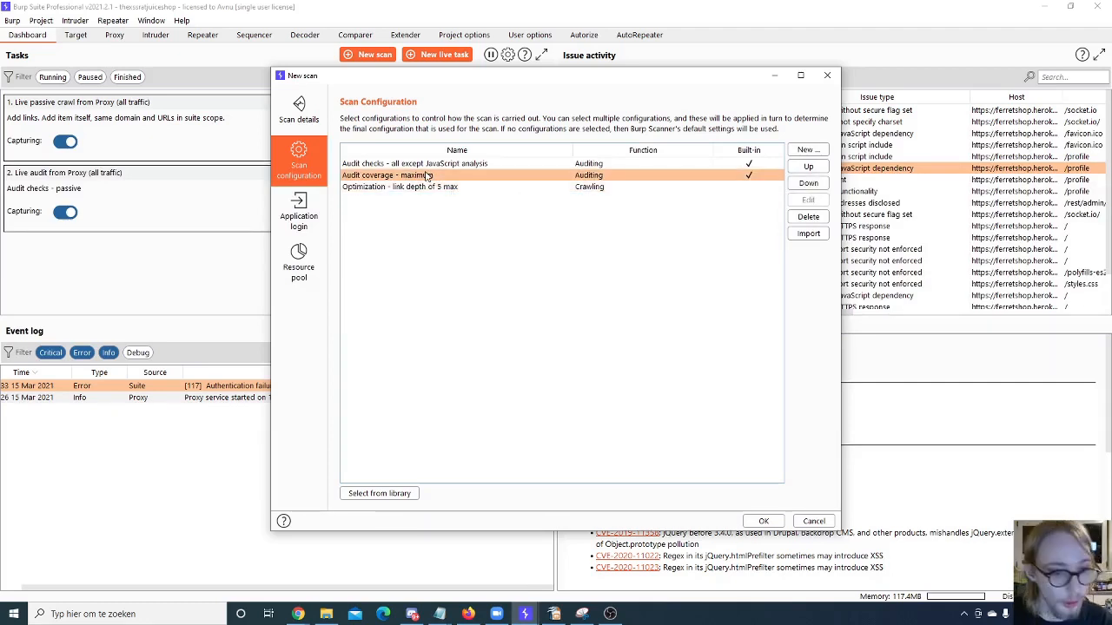
pyautogui.click(813, 169)
pyautogui.click(808, 183)
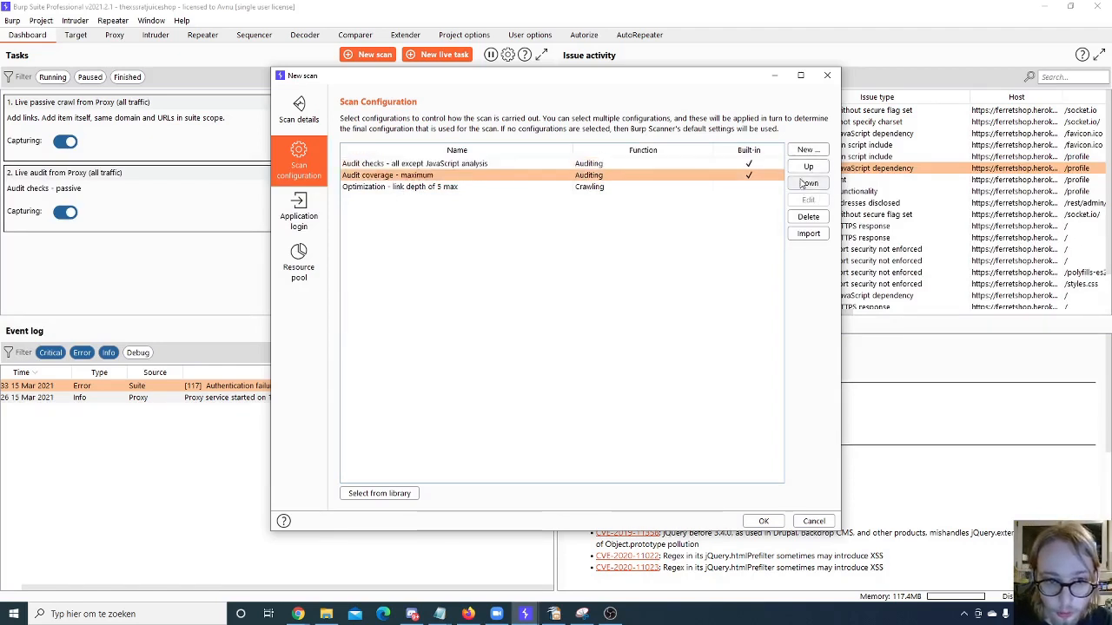
pyautogui.click(821, 233)
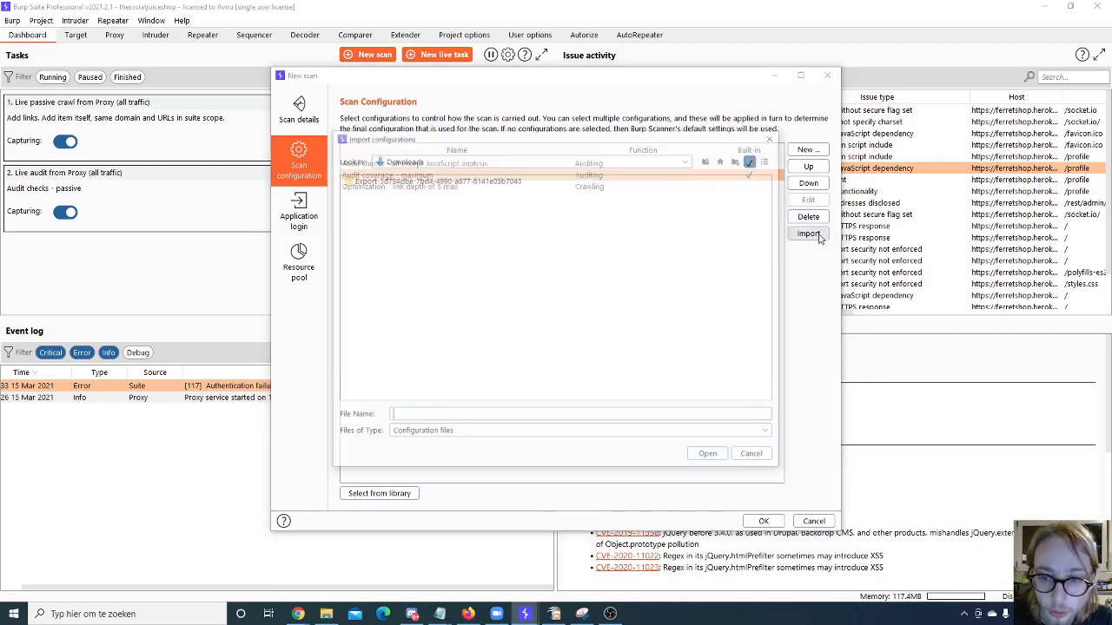
pyautogui.click(774, 137)
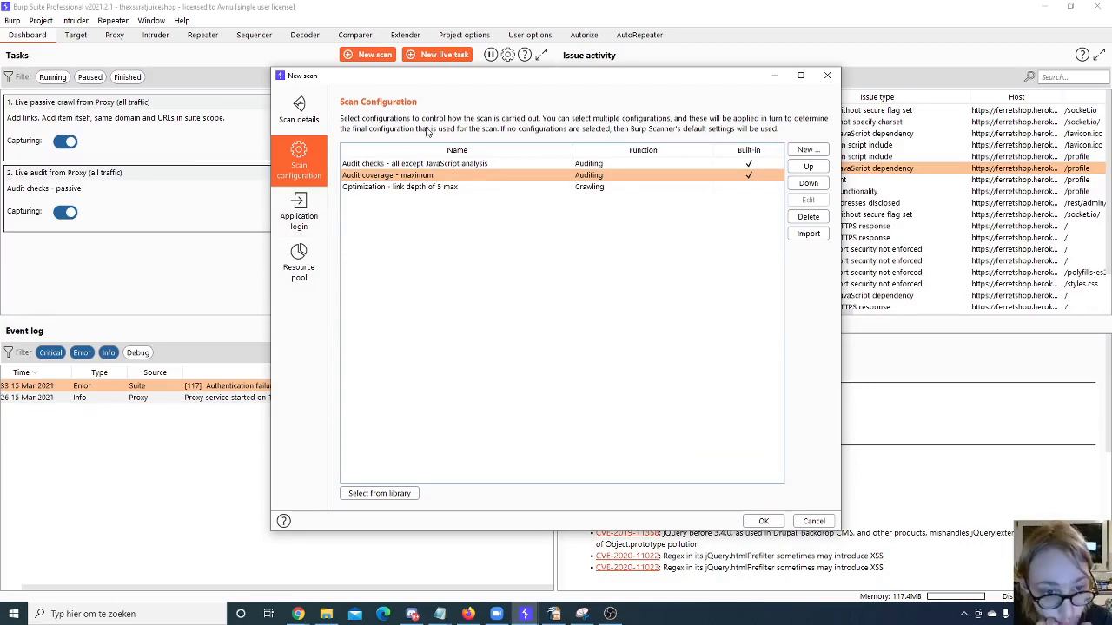
# - View the scan's application login options, including the new login credentials form and the login library
pyautogui.click(310, 217)
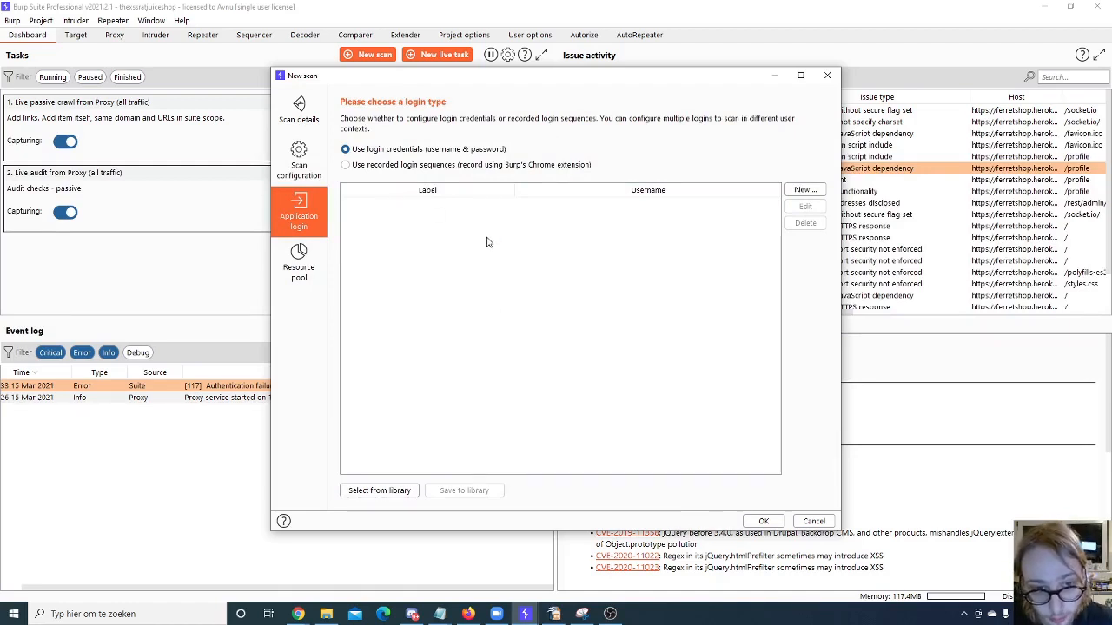
pyautogui.click(804, 190)
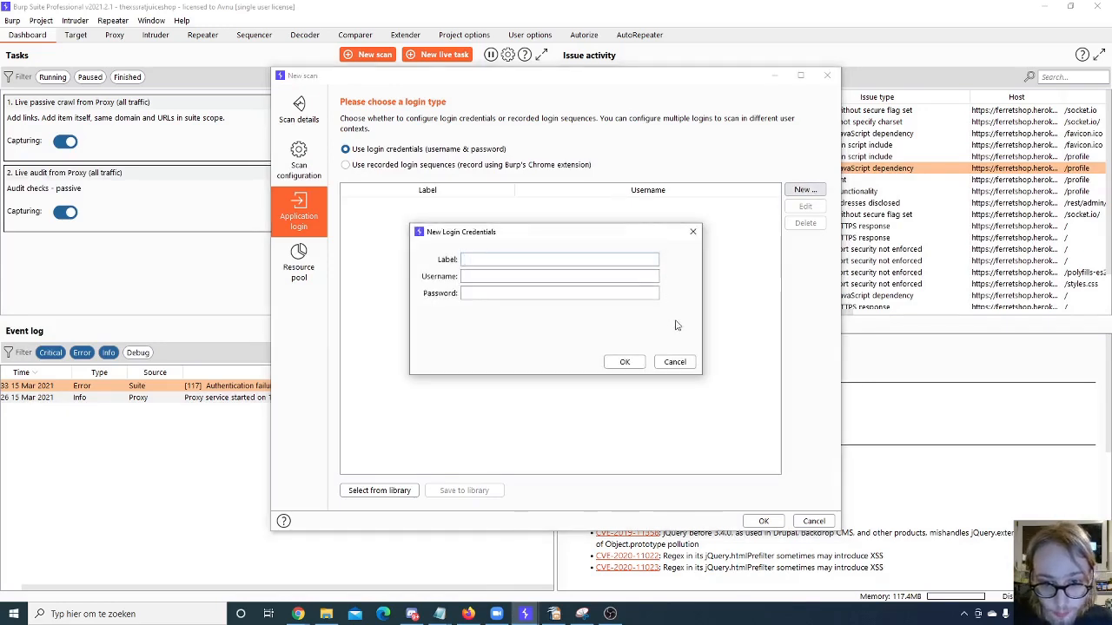
pyautogui.click(675, 363)
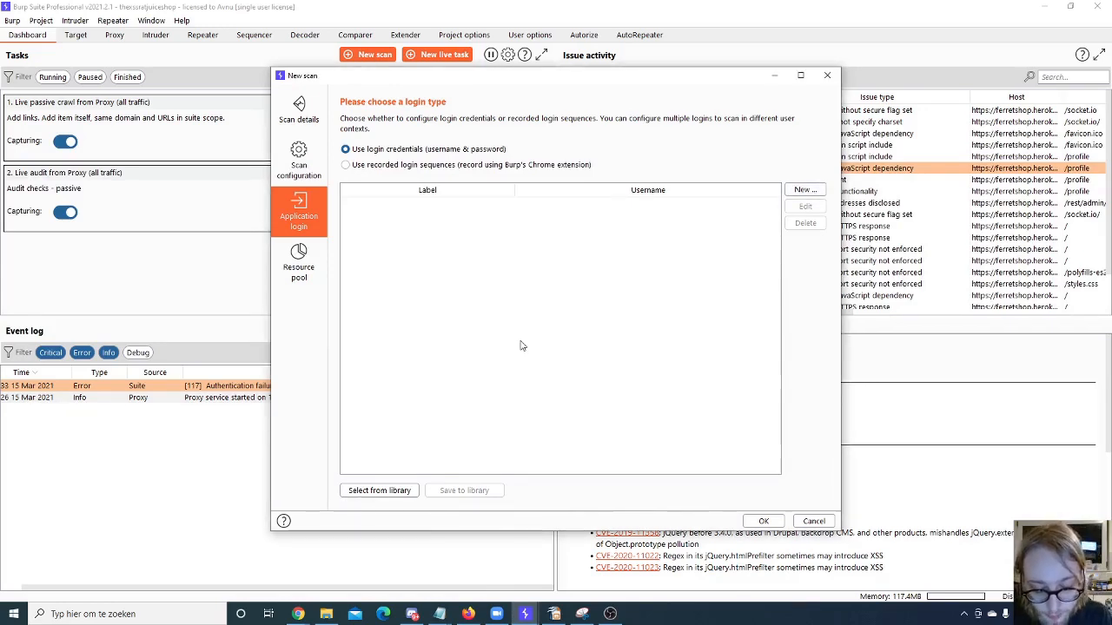
pyautogui.click(391, 493)
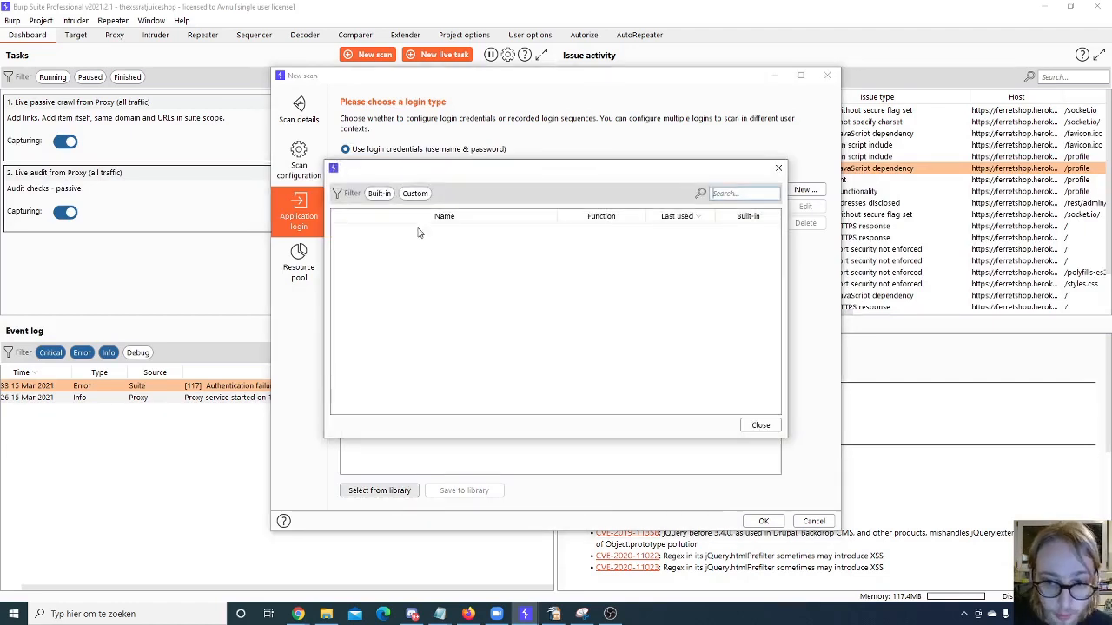
pyautogui.click(779, 168)
# - Add login credentials to the scan with the label "test", the username and the account password
pyautogui.click(805, 189)
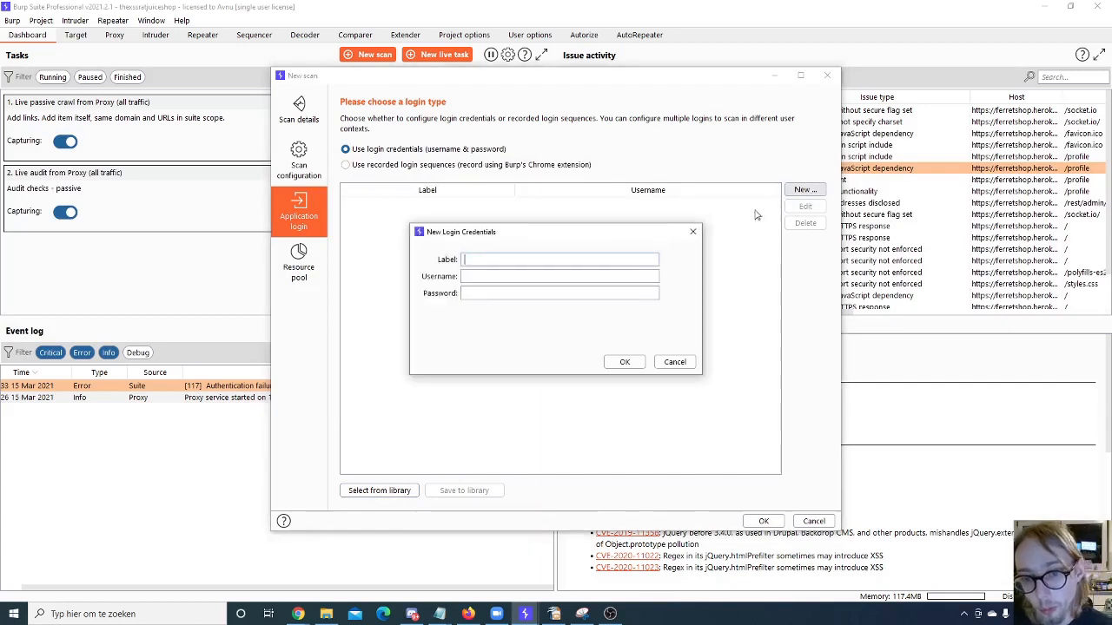
pyautogui.write('tes')
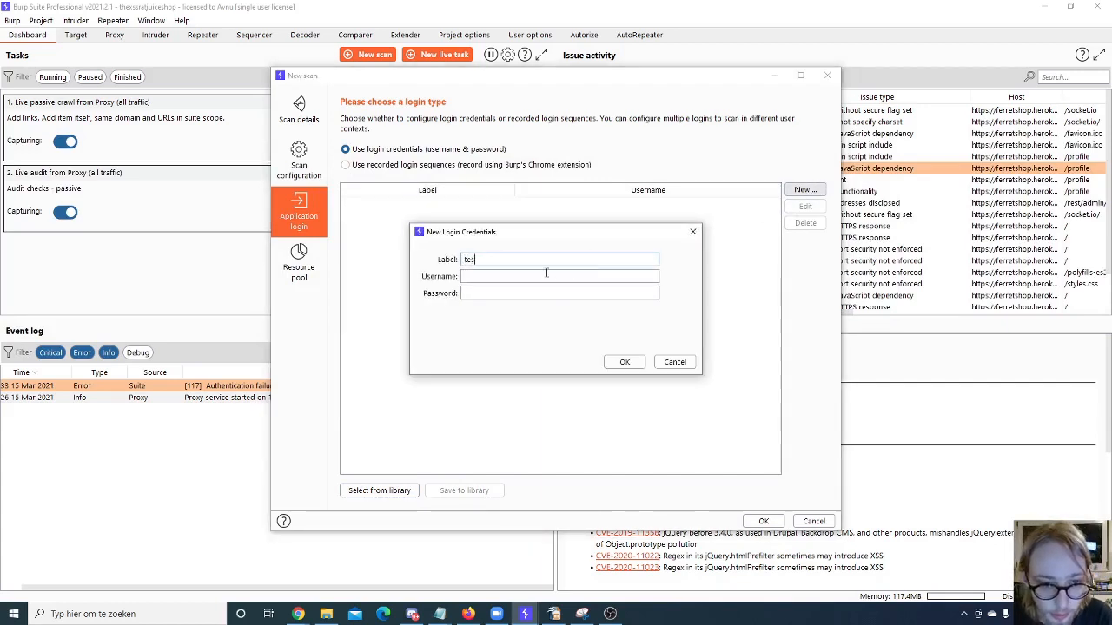
pyautogui.write('t')
pyautogui.press('Tab')
pyautogui.write('test')
pyautogui.press('Tab')
pyautogui.write('test')
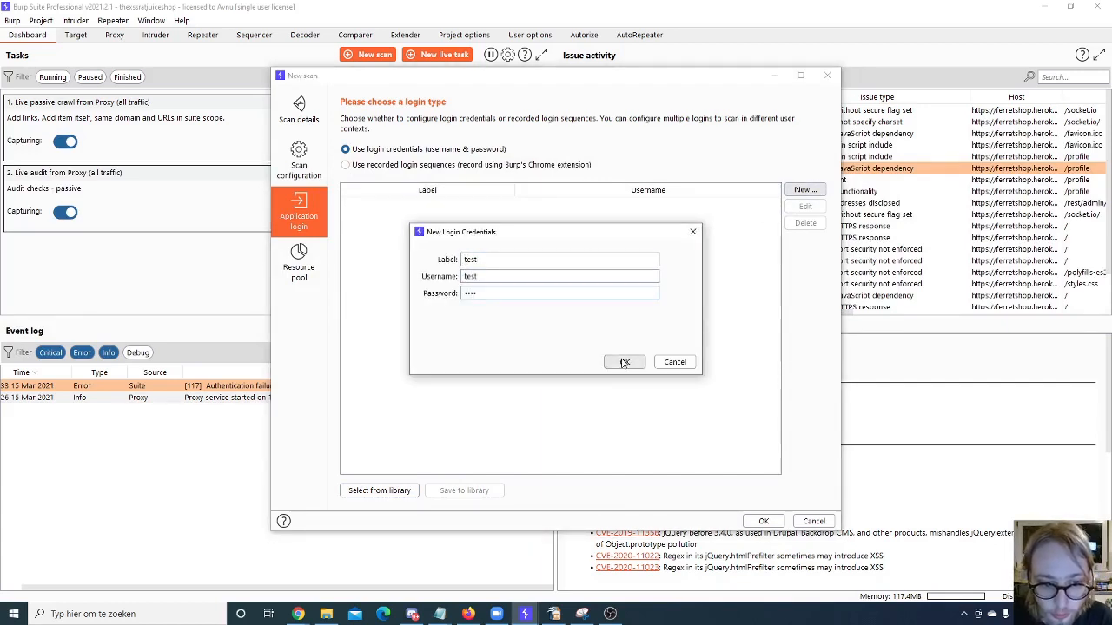
pyautogui.click(624, 363)
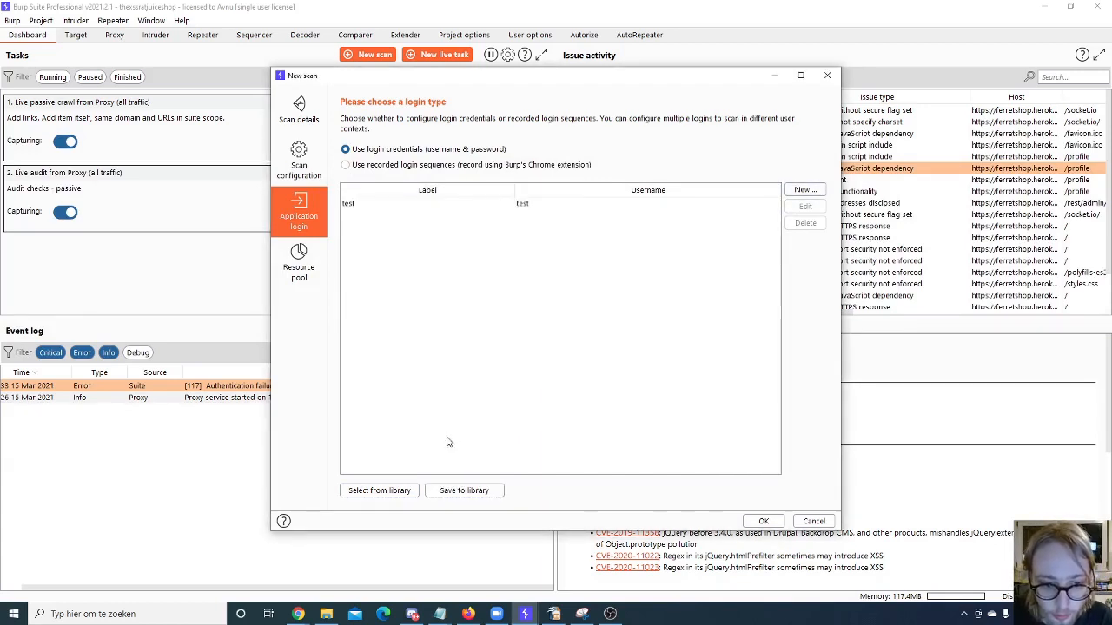
# - Save the application login to the library under the configuration name "test"
pyautogui.click(469, 491)
pyautogui.write('te')
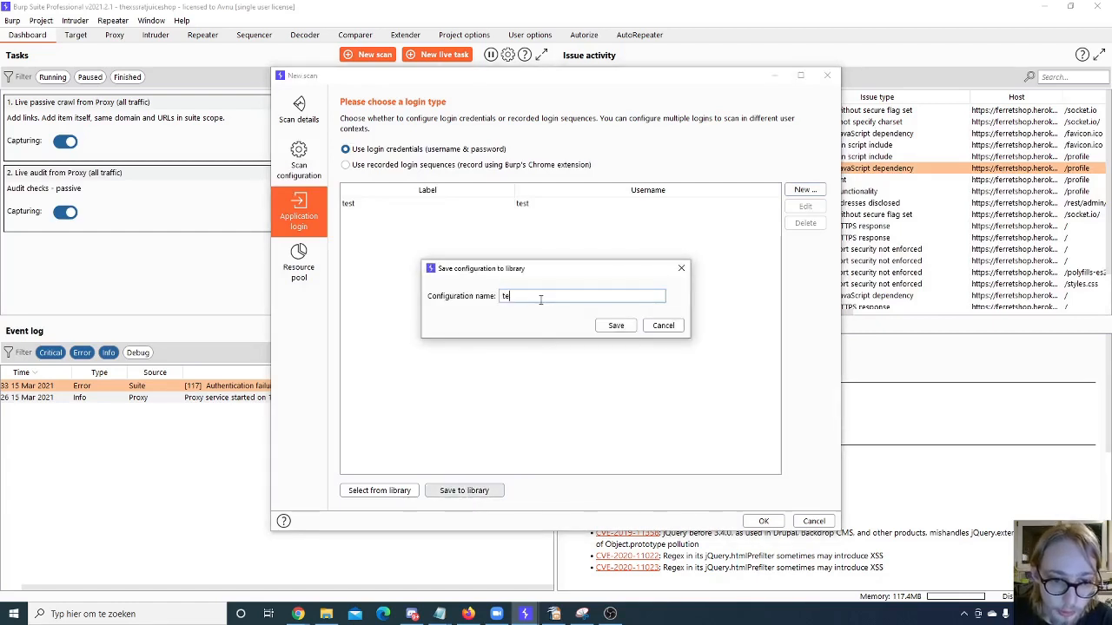
pyautogui.write('st')
pyautogui.click(616, 325)
# - Check the saved login in the library and switch the scan's login type to recorded login sequences
pyautogui.click(379, 491)
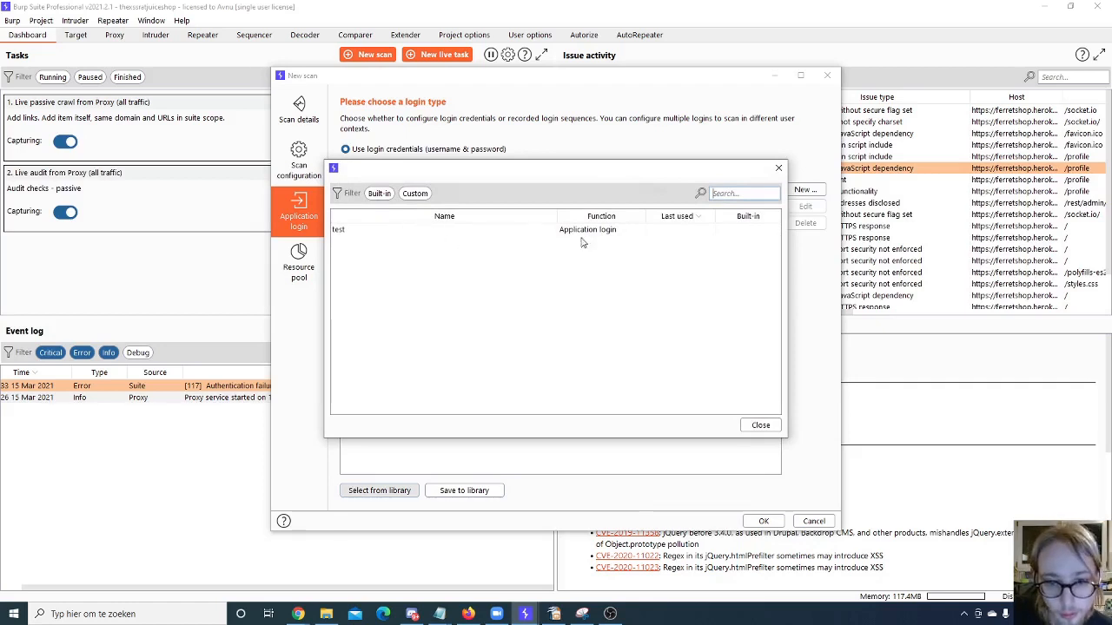
pyautogui.click(779, 168)
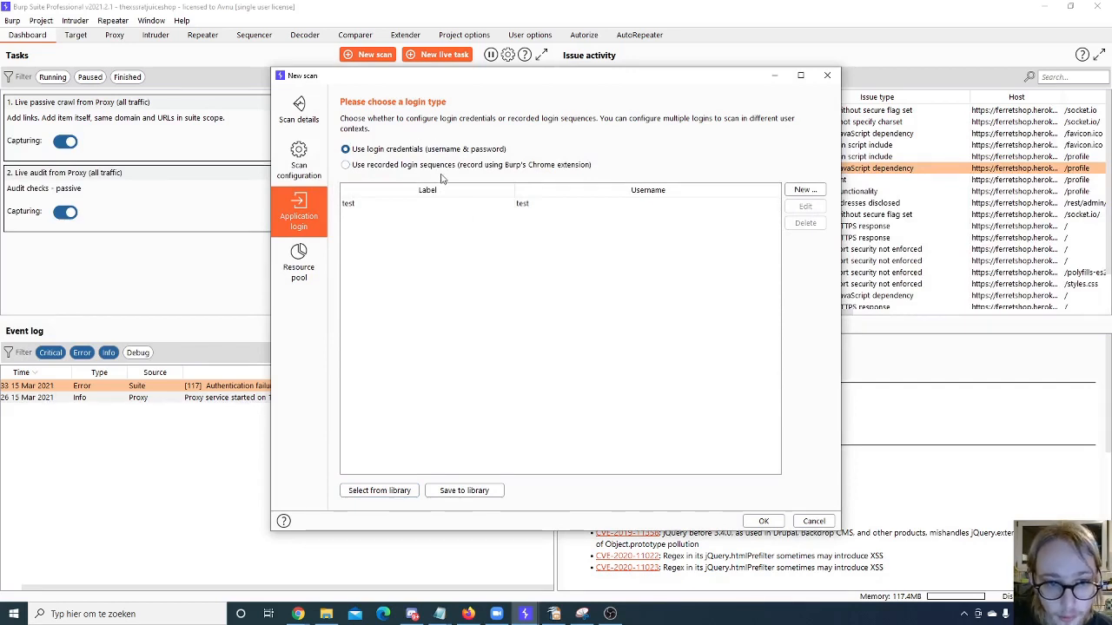
pyautogui.click(366, 167)
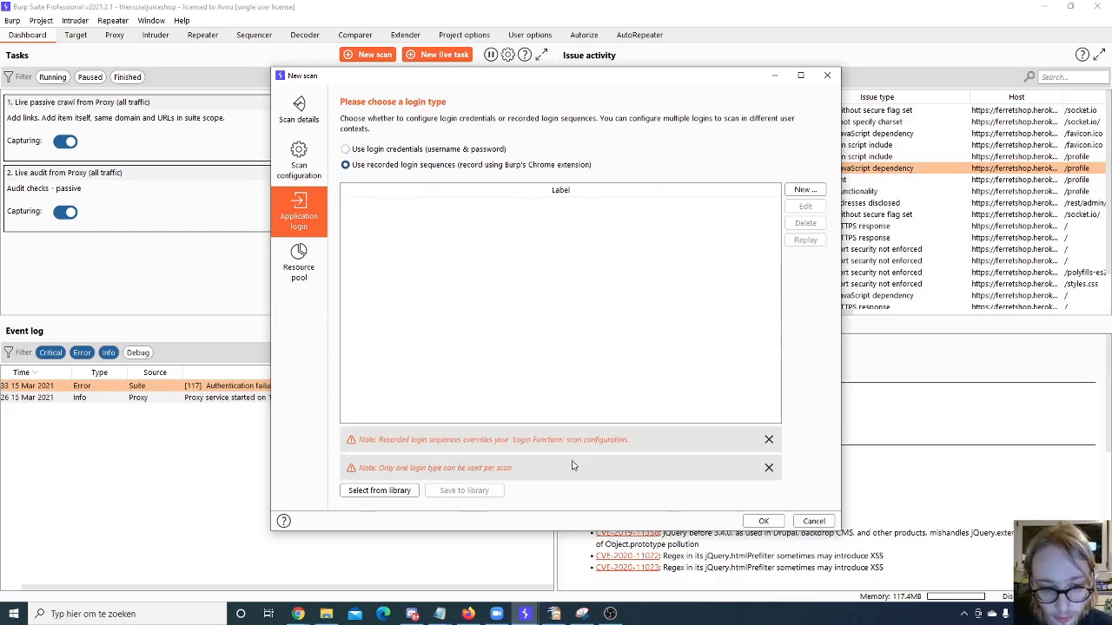
# - Define a new resource pool "test" with a maximum of 10 concurrent requests and try to confirm the scan
pyautogui.click(299, 265)
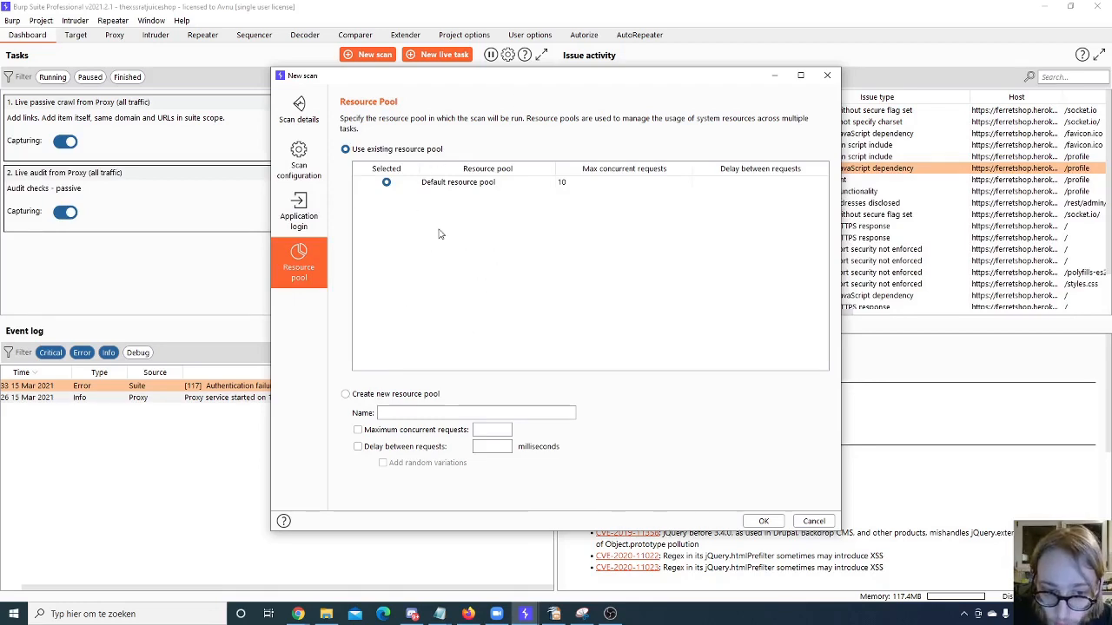
pyautogui.click(379, 394)
pyautogui.tripleClick(421, 413)
pyautogui.write('te')
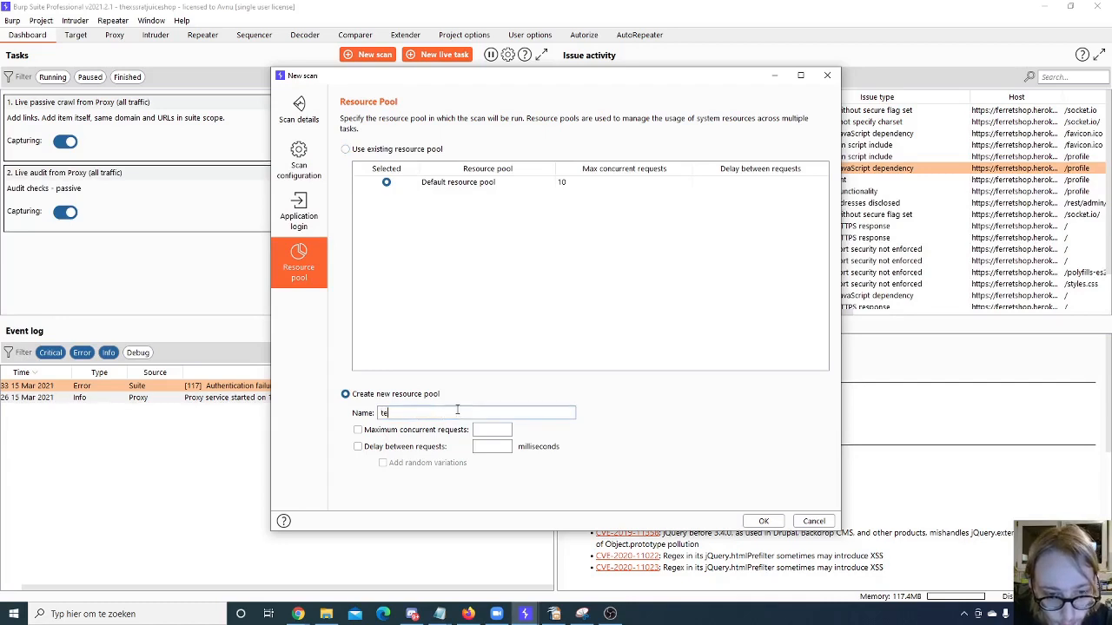
pyautogui.write('st')
pyautogui.click(357, 429)
pyautogui.click(495, 430)
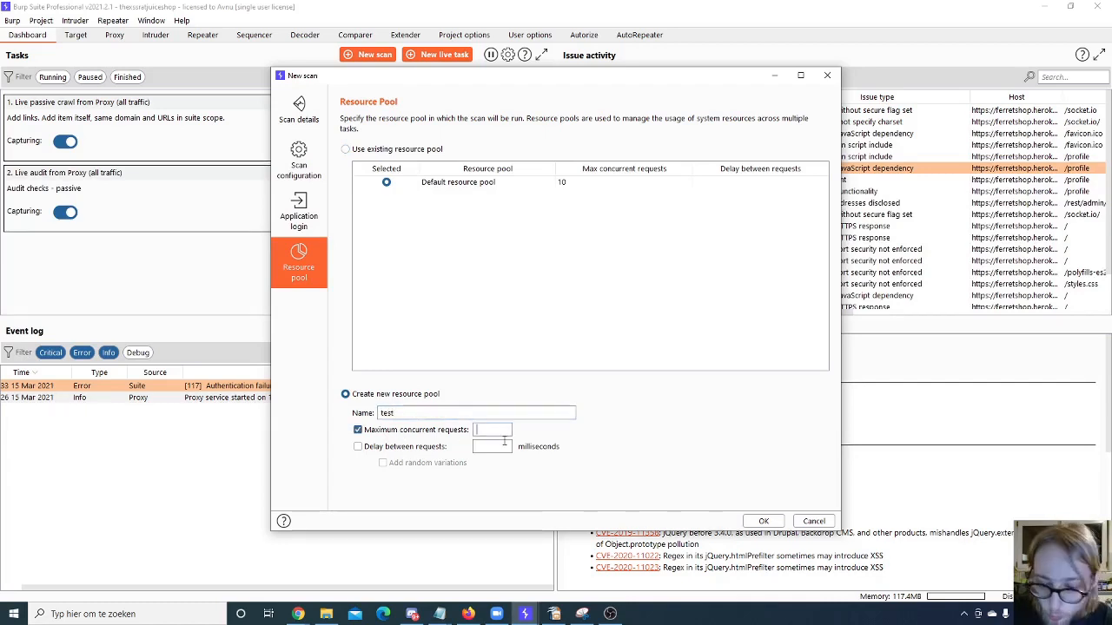
pyautogui.write('10')
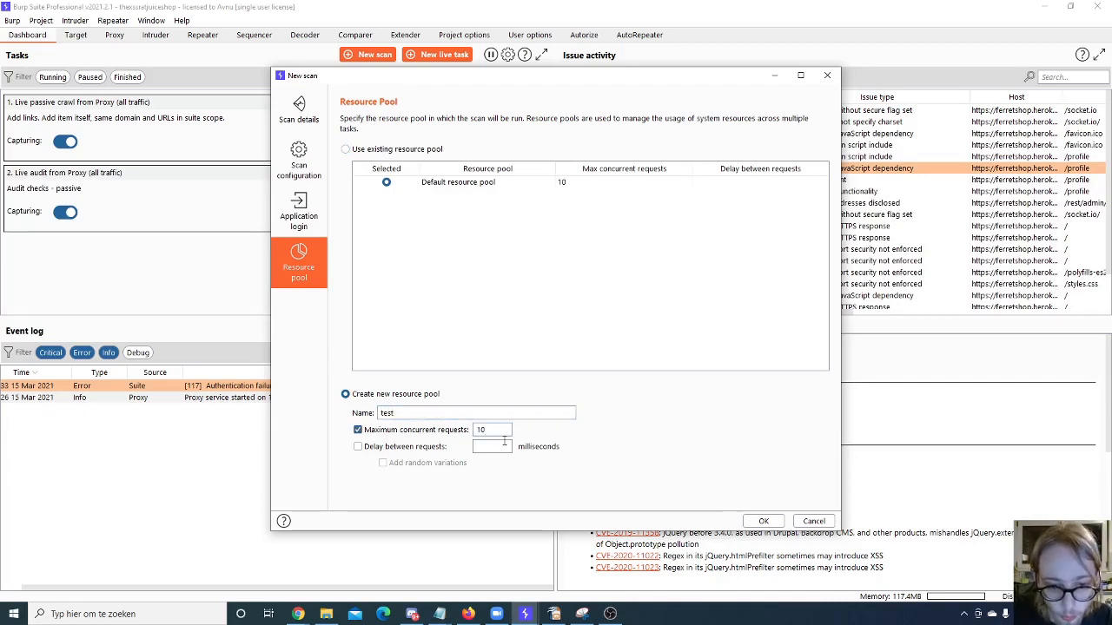
pyautogui.click(761, 521)
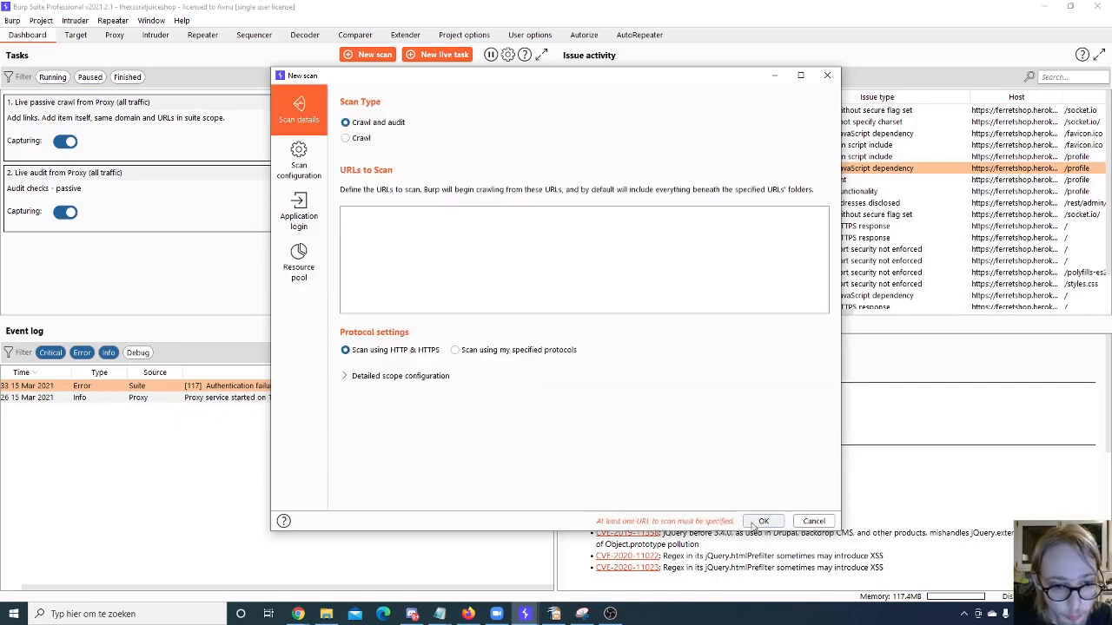
# - Review the new scan's scan types, configurations, application login and resource pool settings
pyautogui.click(313, 258)
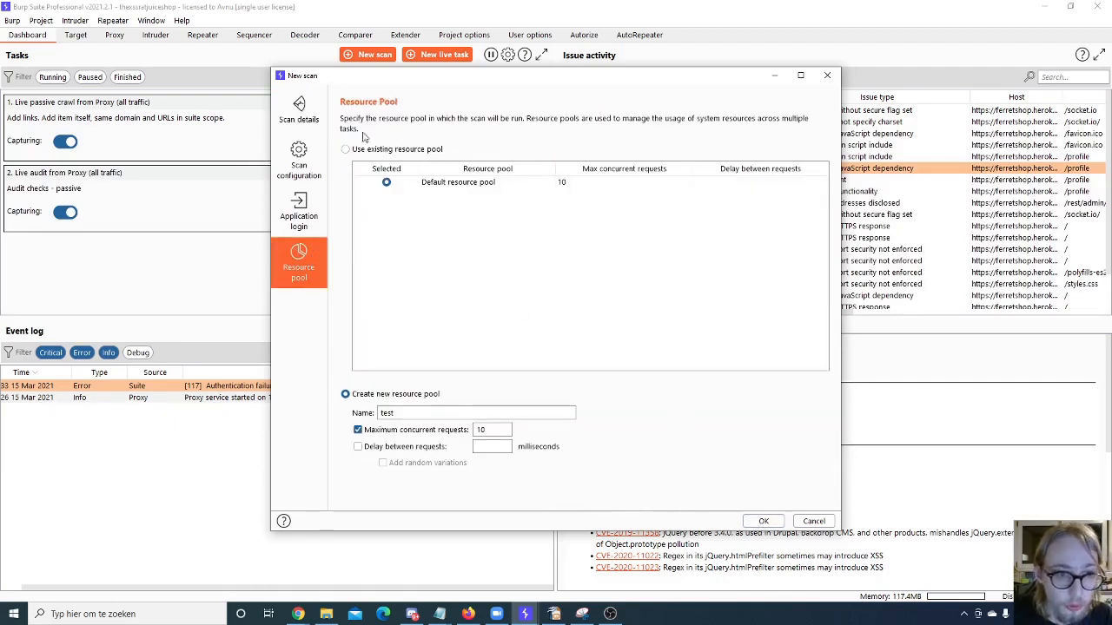
pyautogui.click(297, 117)
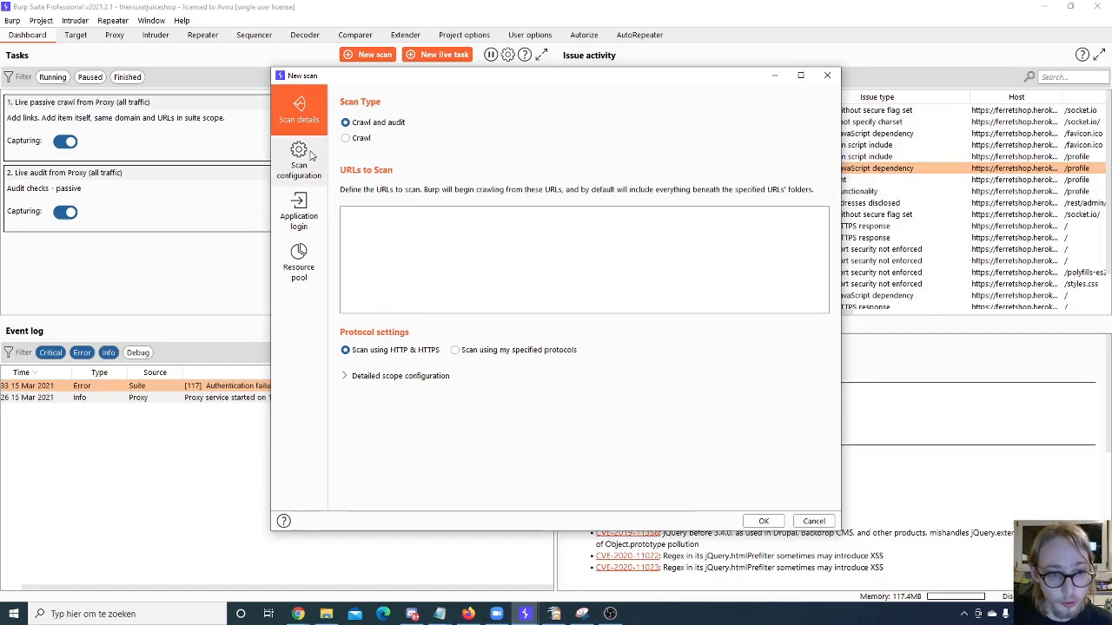
pyautogui.click(365, 139)
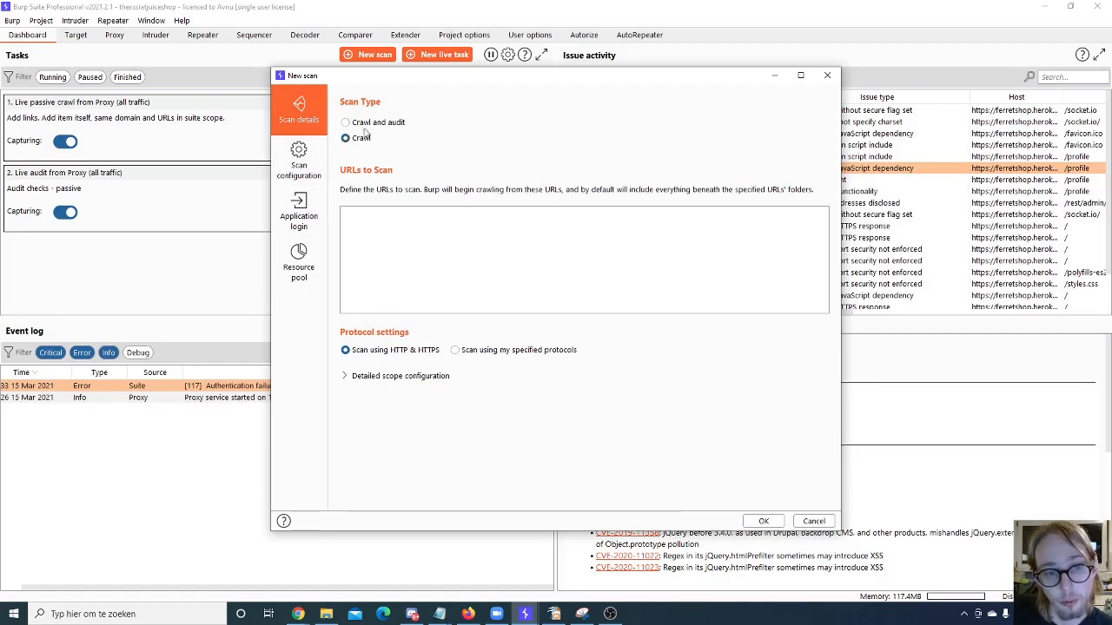
pyautogui.click(367, 125)
pyautogui.click(299, 162)
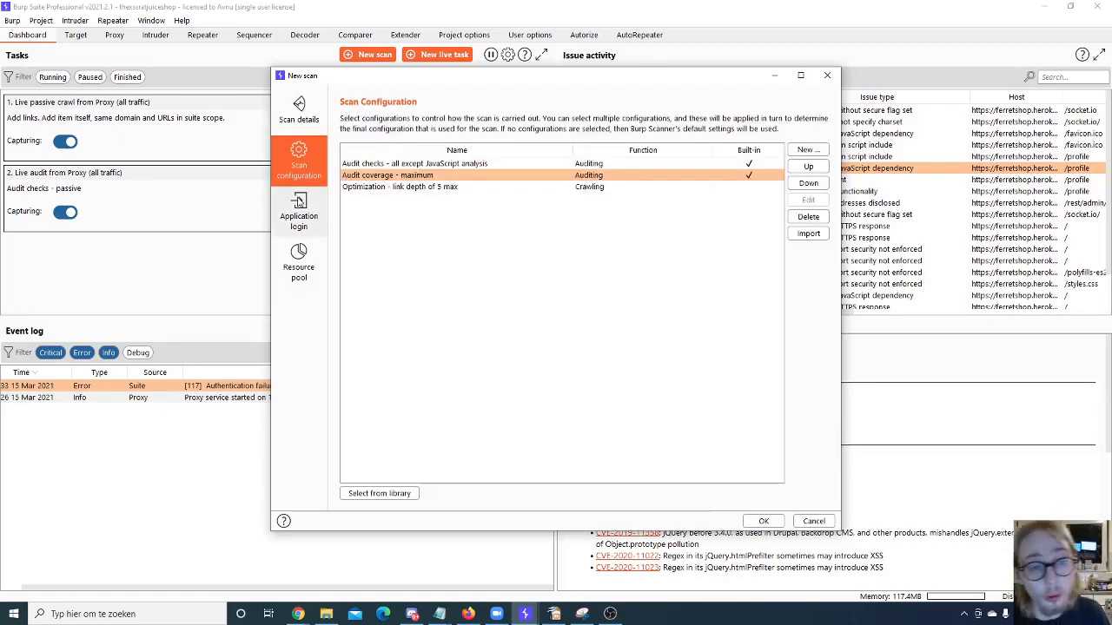
pyautogui.click(299, 209)
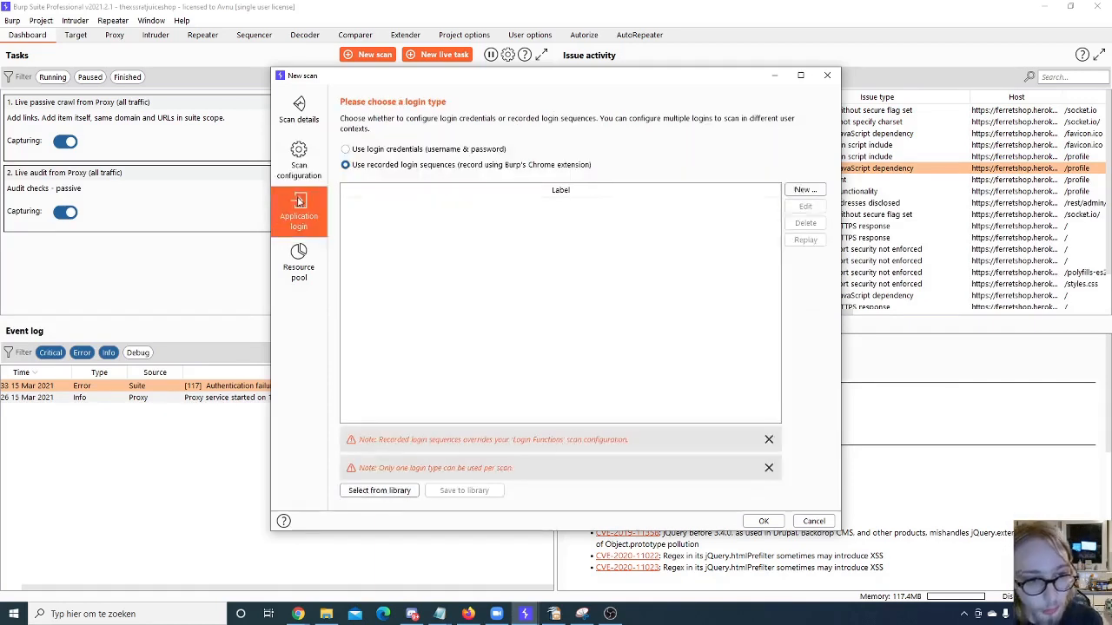
pyautogui.click(304, 268)
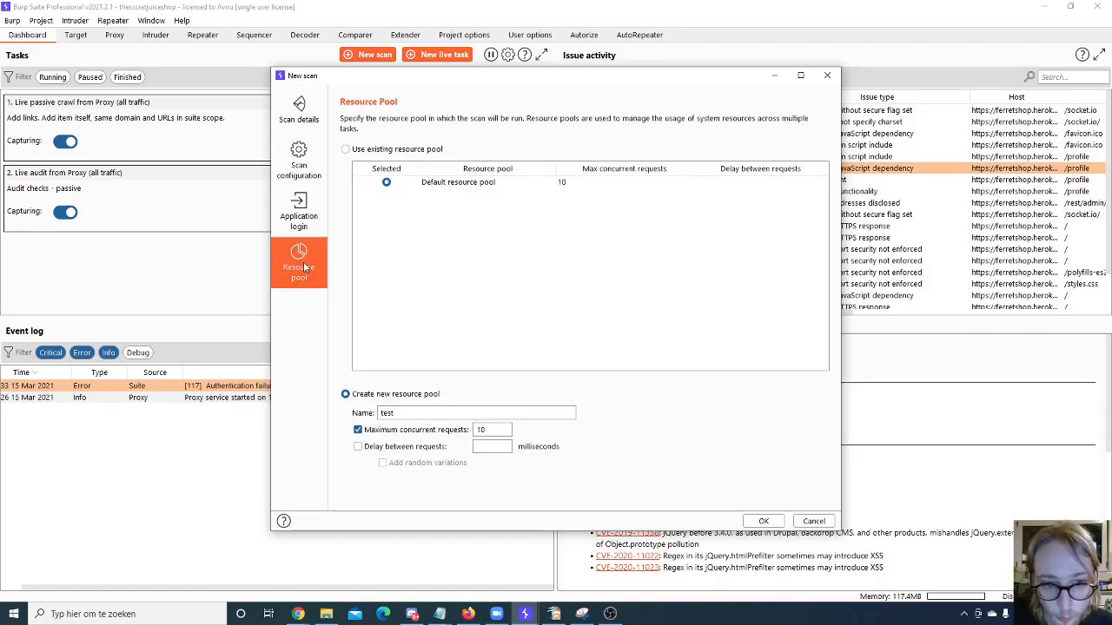
# - Try to confirm the scan without any URLs to scan, and cancel the new scan
pyautogui.click(761, 520)
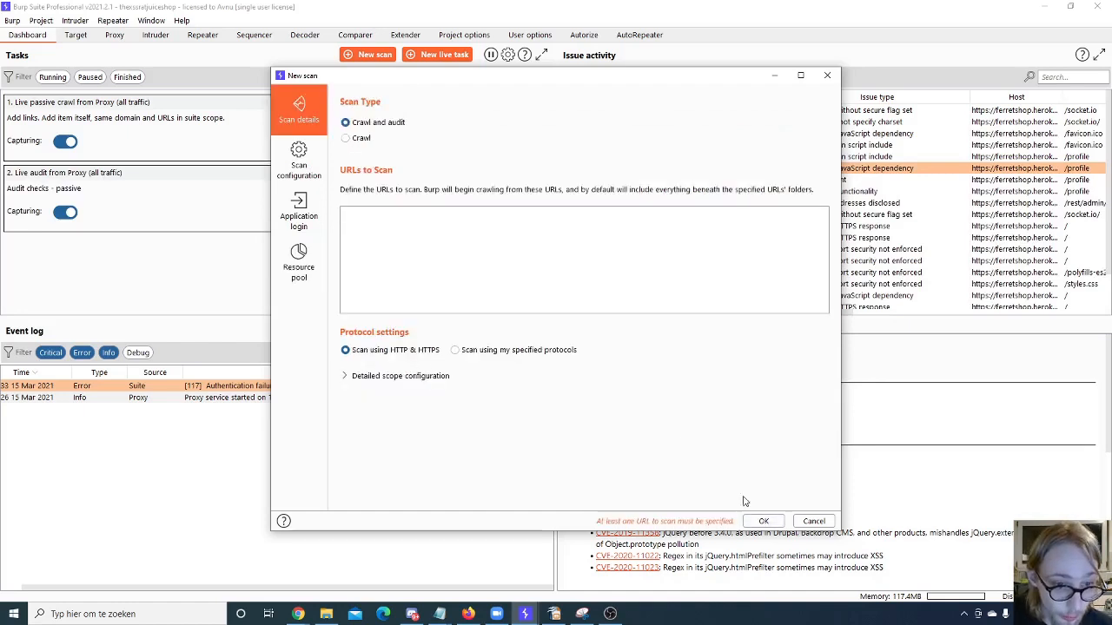
pyautogui.click(486, 297)
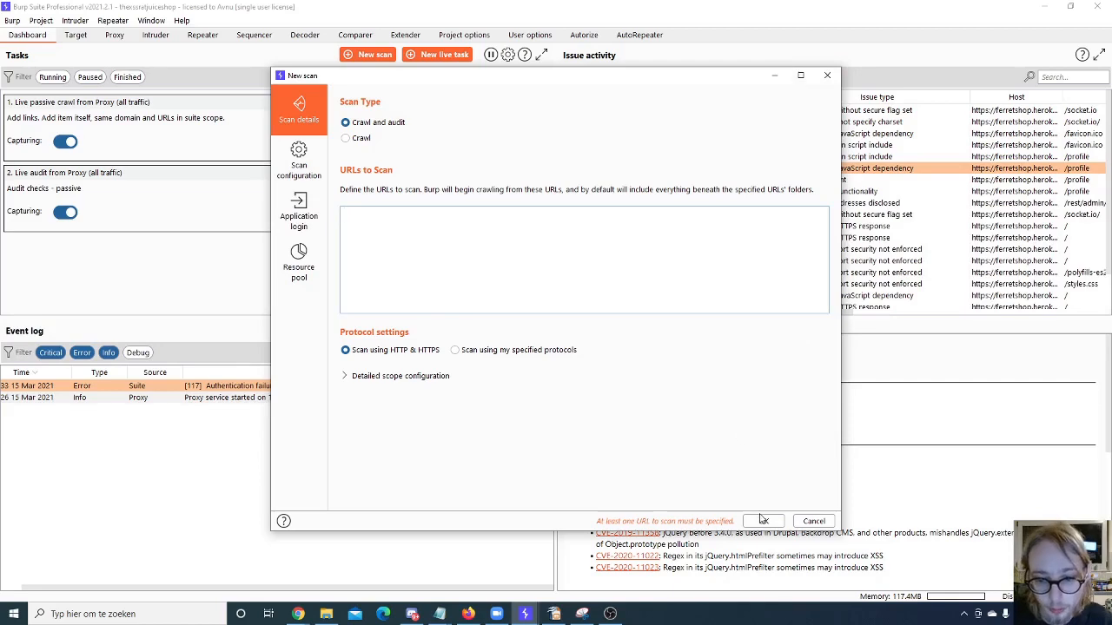
pyautogui.click(814, 521)
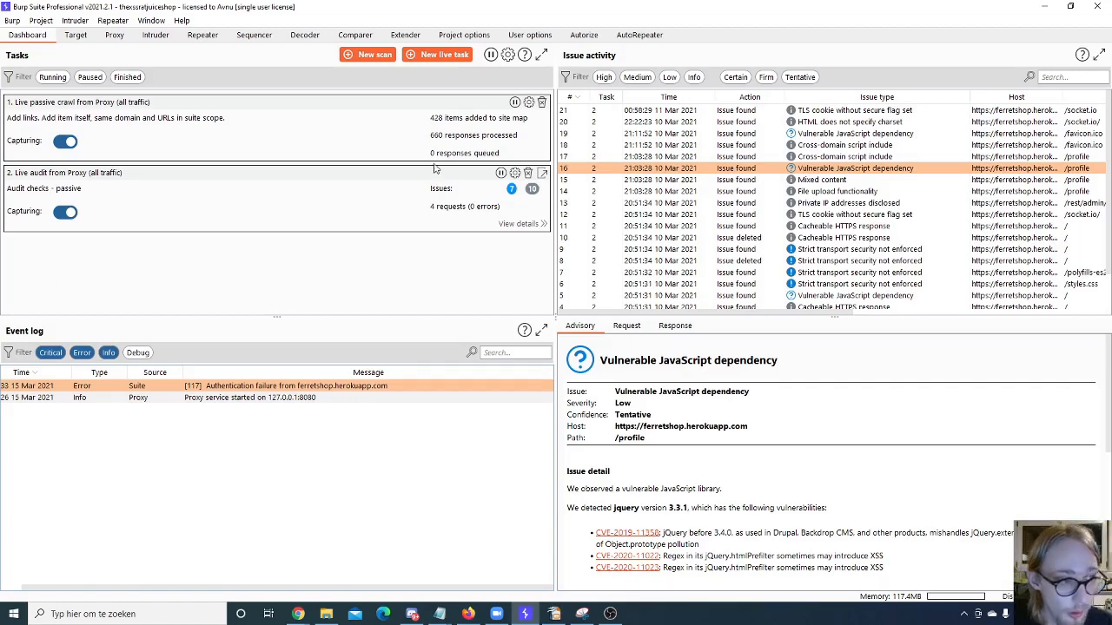
# - Start a new live task, view its predefined tasks and set the task type to Live passive crawl
pyautogui.click(458, 54)
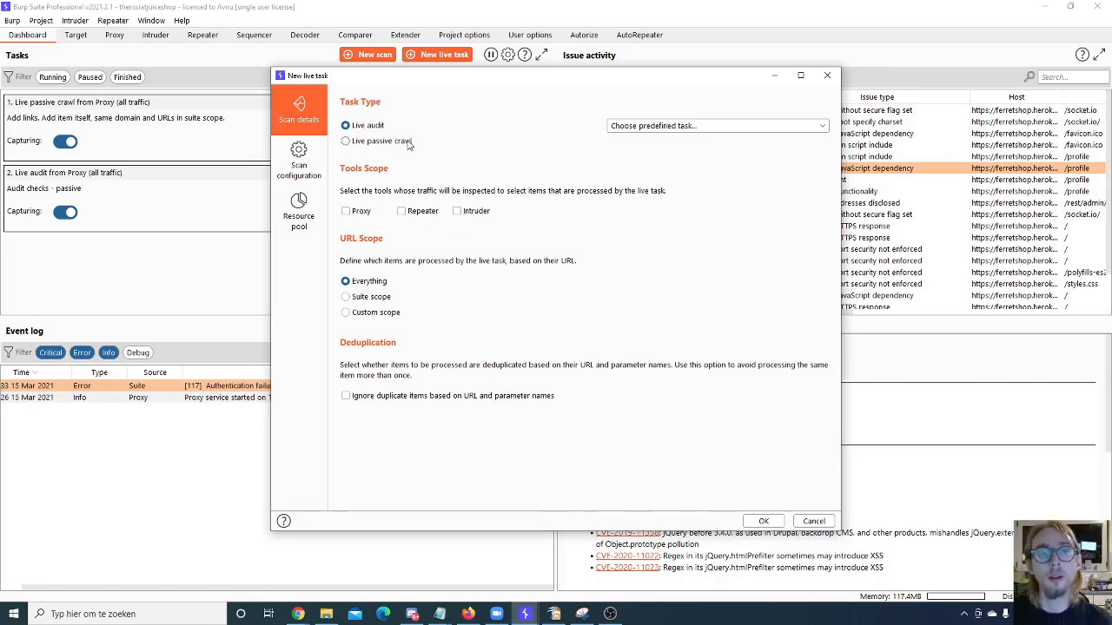
pyautogui.click(689, 129)
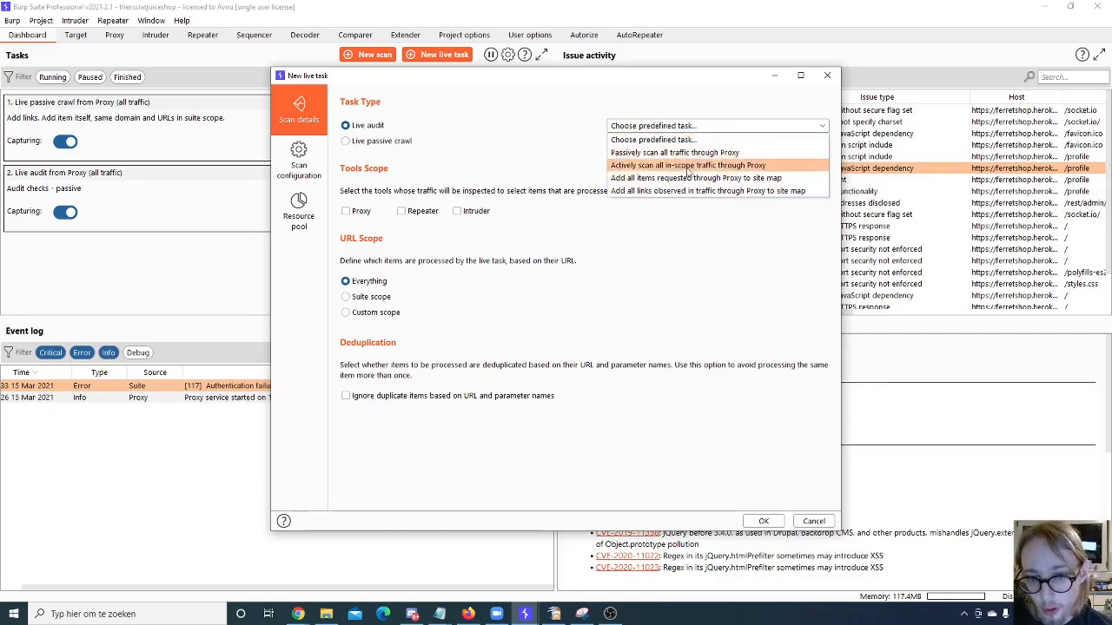
pyautogui.click(484, 152)
pyautogui.click(395, 141)
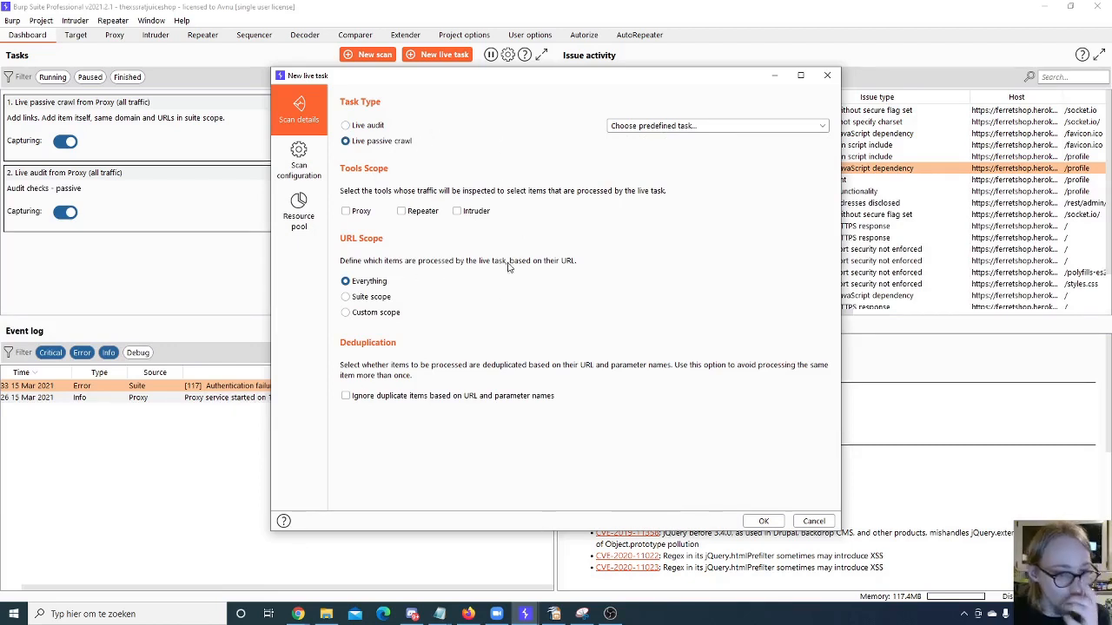
# - Set the live task's URL scope to Custom scope and ignore duplicate items based on URL and parameter names
pyautogui.click(372, 297)
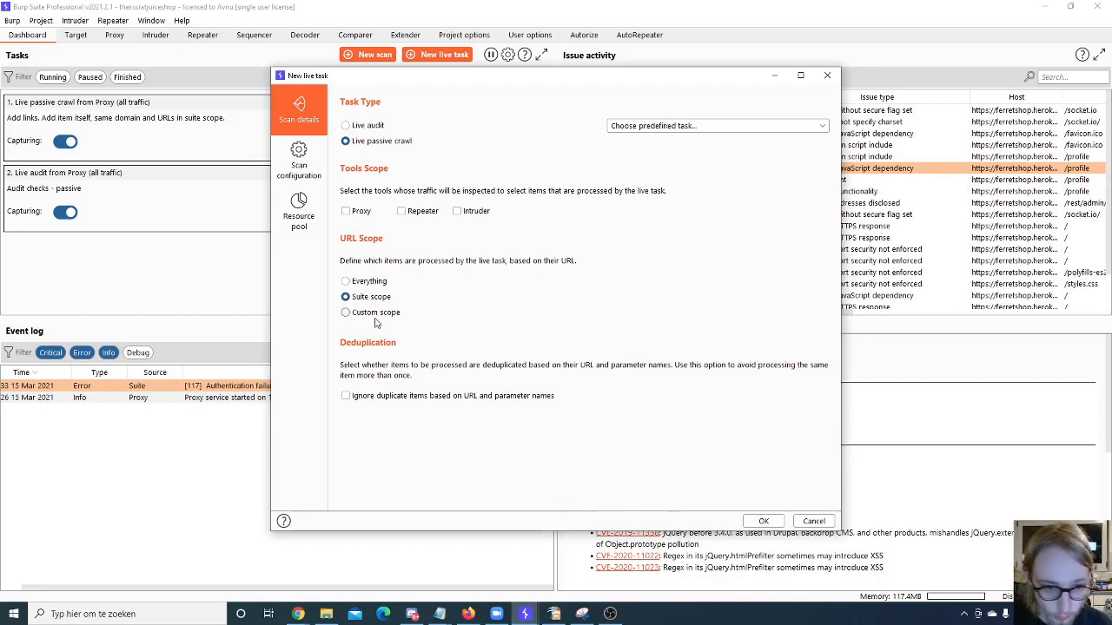
pyautogui.click(375, 313)
pyautogui.scroll(-1, 449, 375)
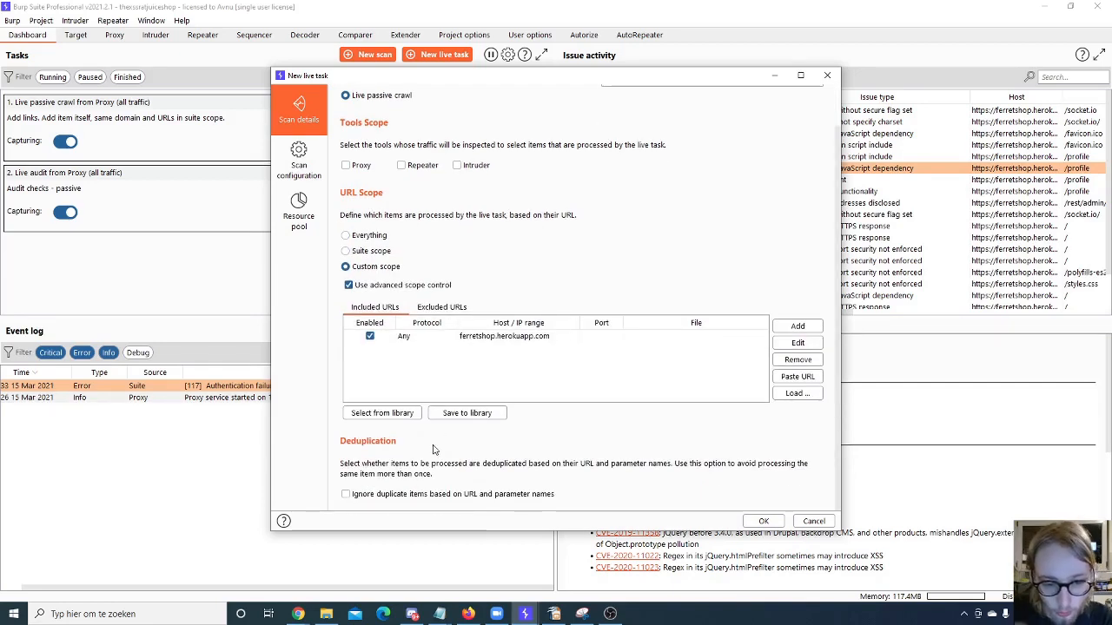
pyautogui.click(484, 497)
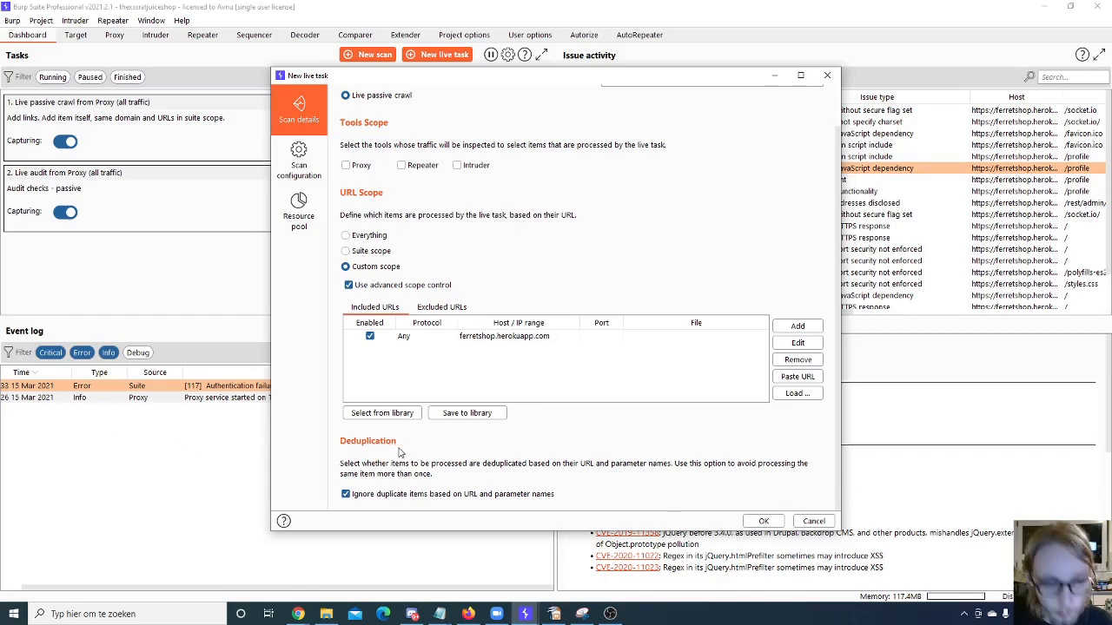
pyautogui.scroll(1, 495, 375)
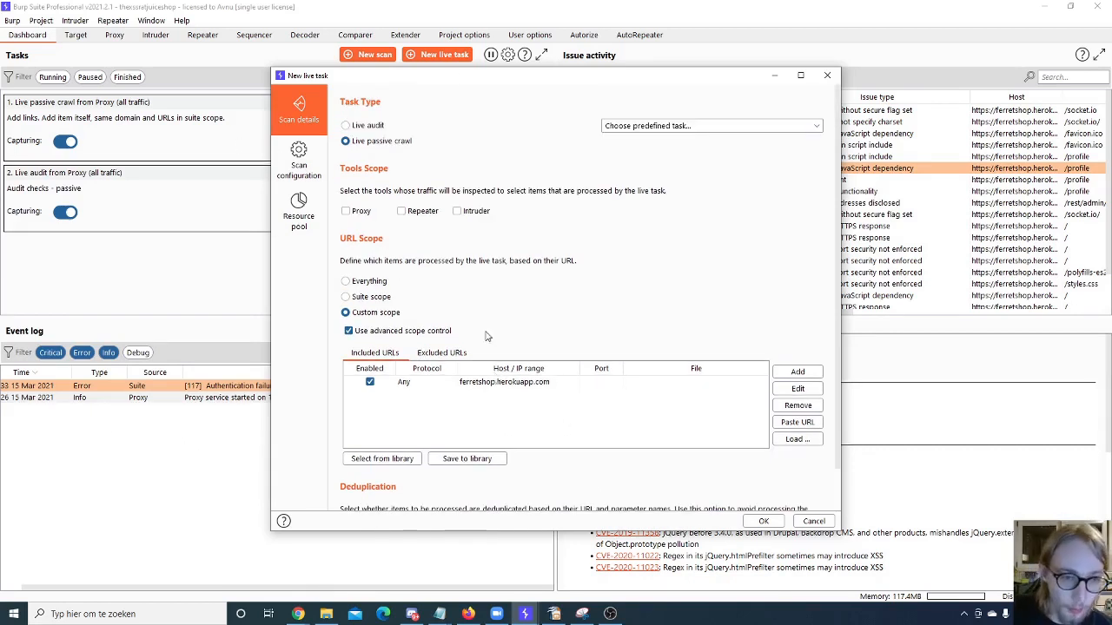
# - Examine the live passive crawling configurations in the library and the form for a new live passive crawl configuration
pyautogui.click(301, 164)
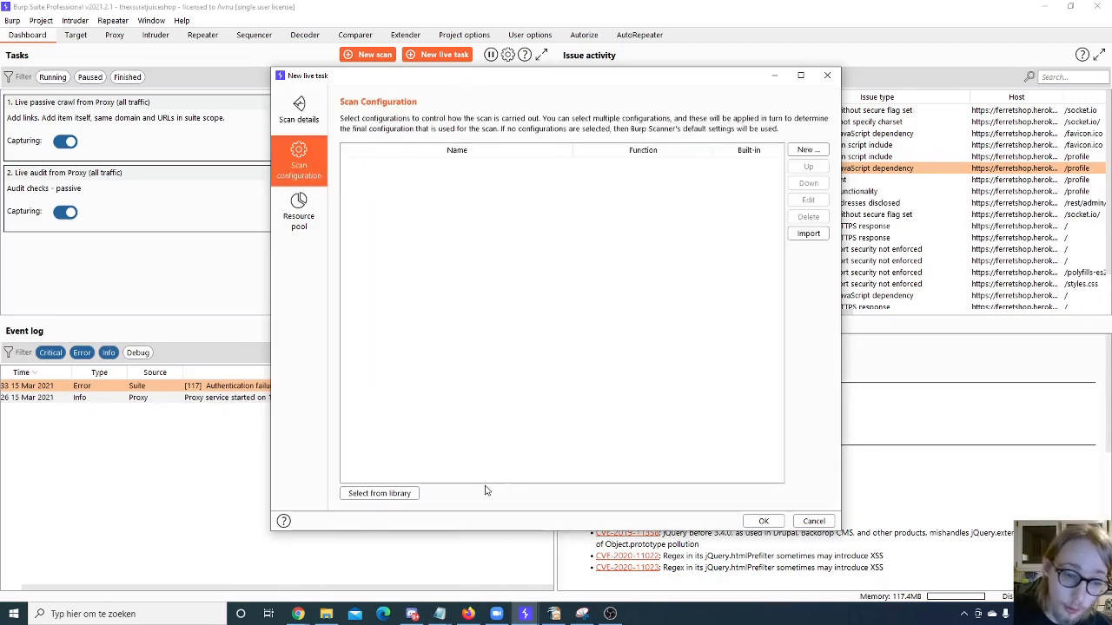
pyautogui.click(405, 494)
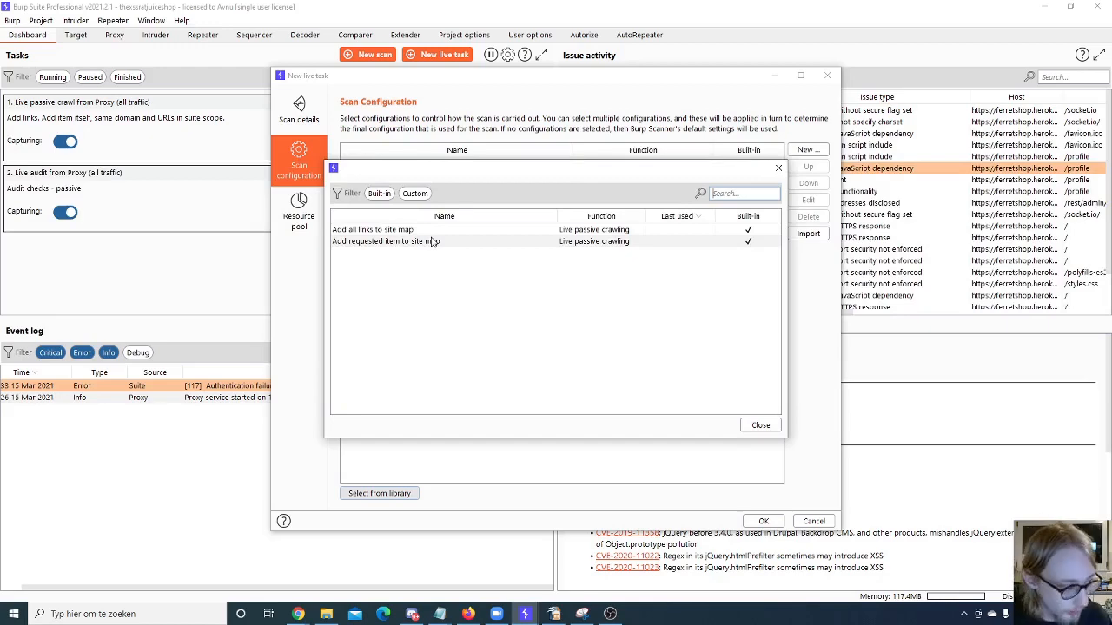
pyautogui.click(778, 168)
pyautogui.click(808, 149)
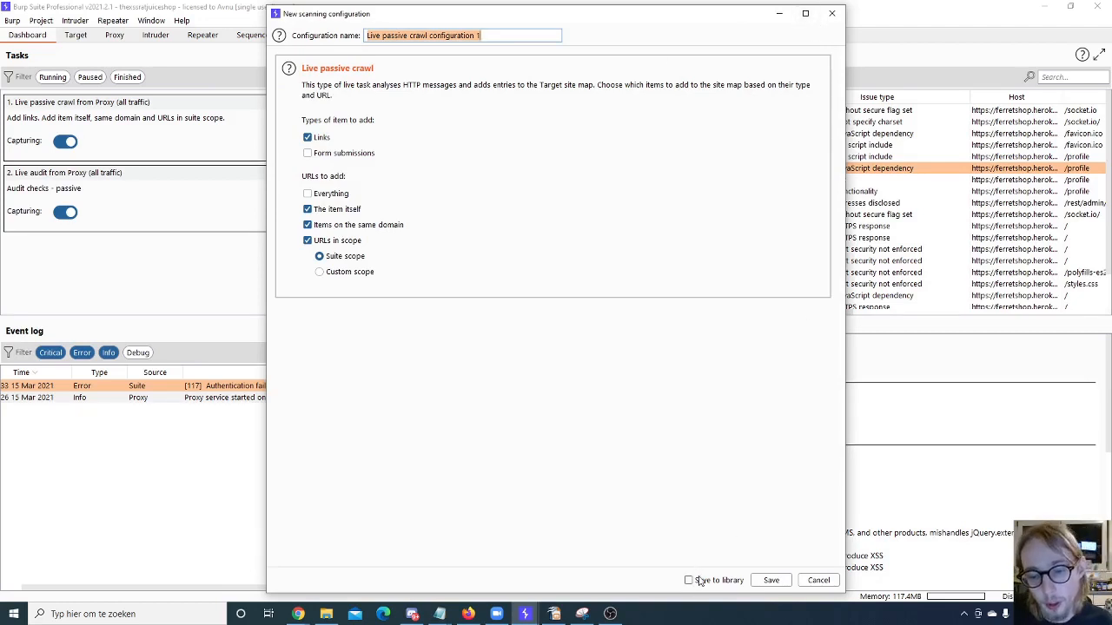
pyautogui.click(771, 580)
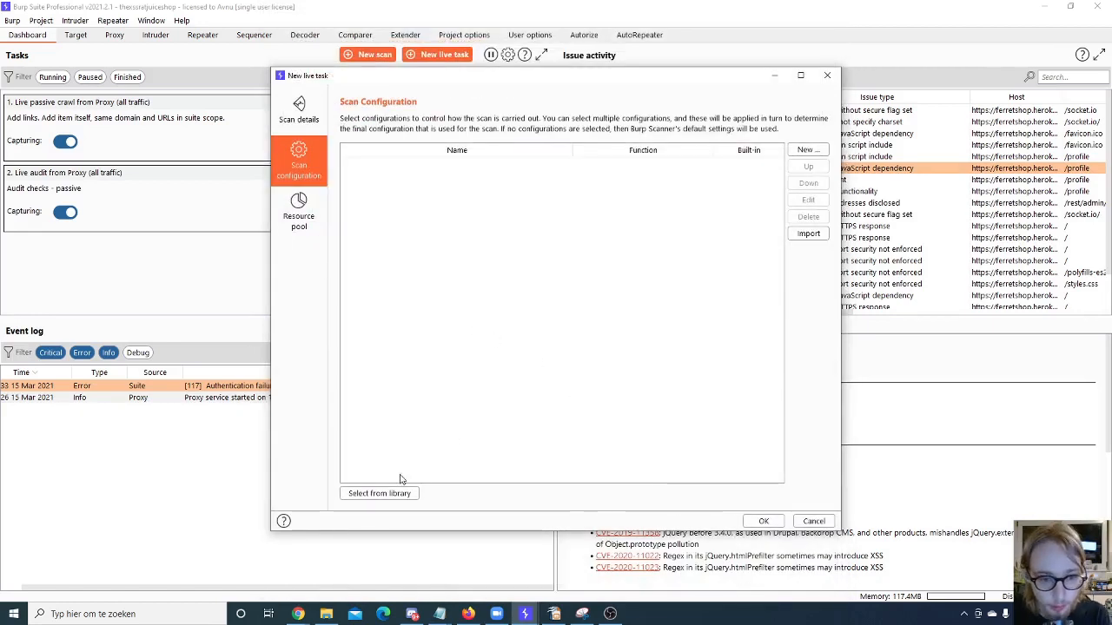
# - View the live task's resource pool settings and try to confirm the new live task
pyautogui.click(299, 217)
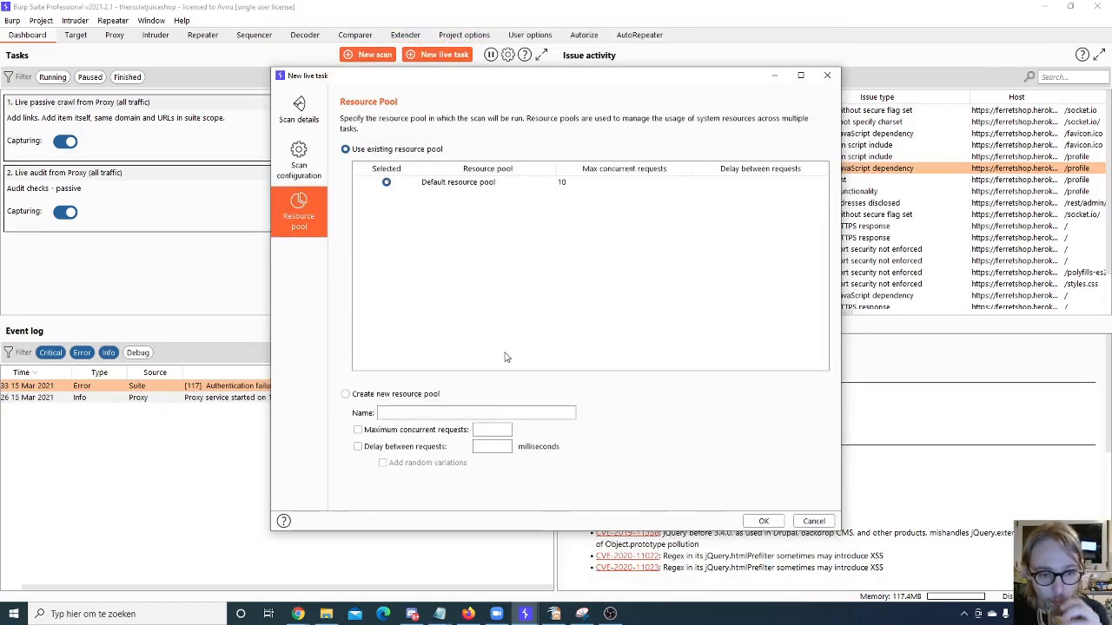
pyautogui.click(766, 521)
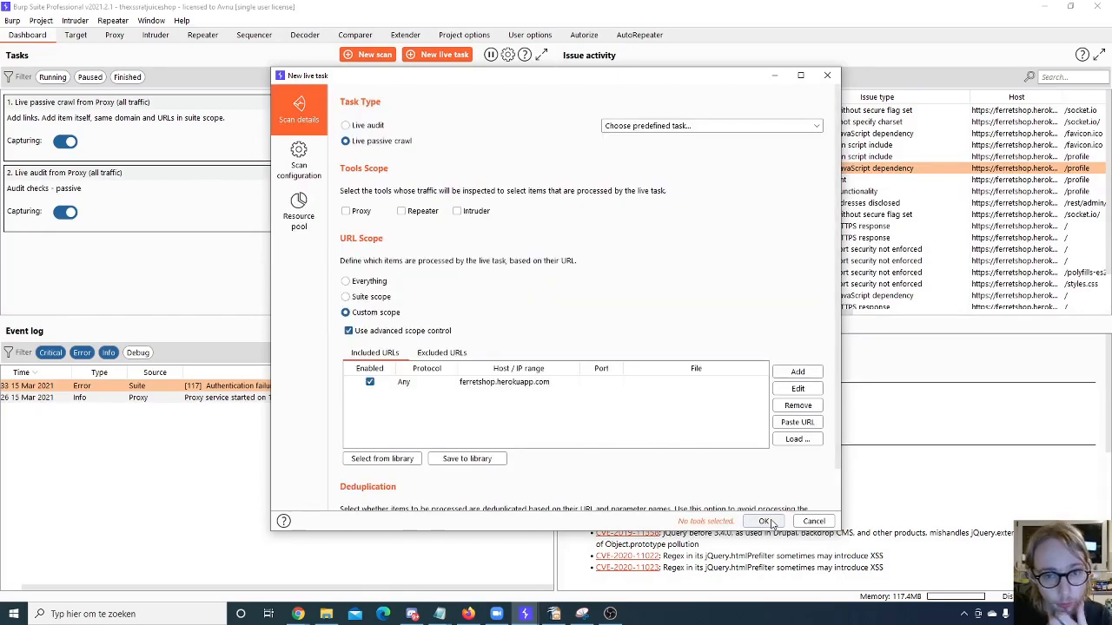
# - Discard the new live task and dismiss the update notification
pyautogui.click(827, 75)
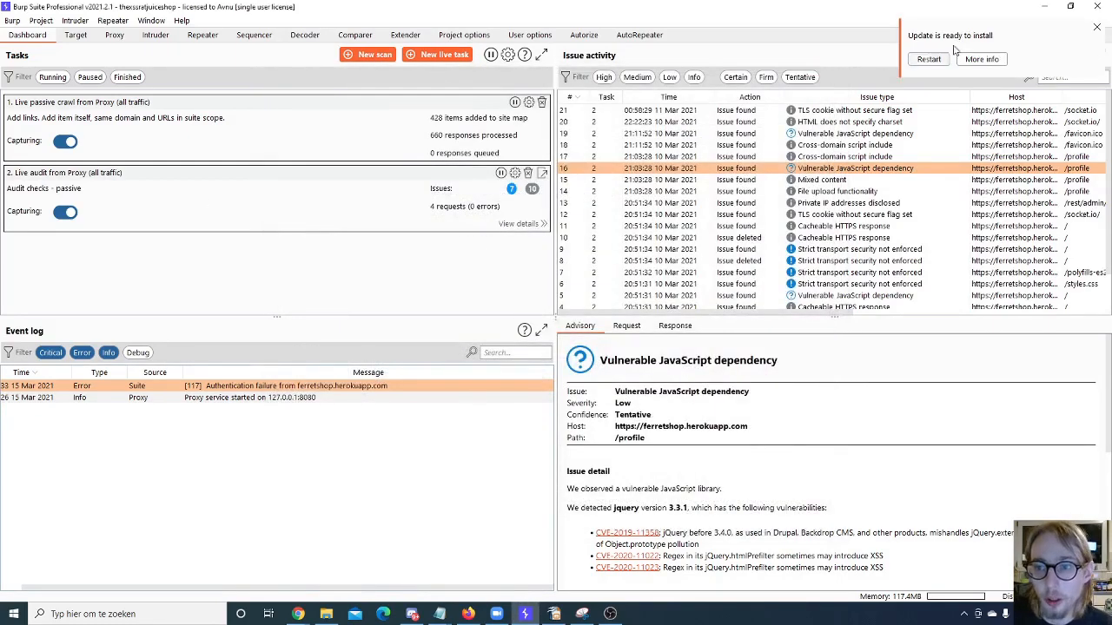
pyautogui.click(1096, 28)
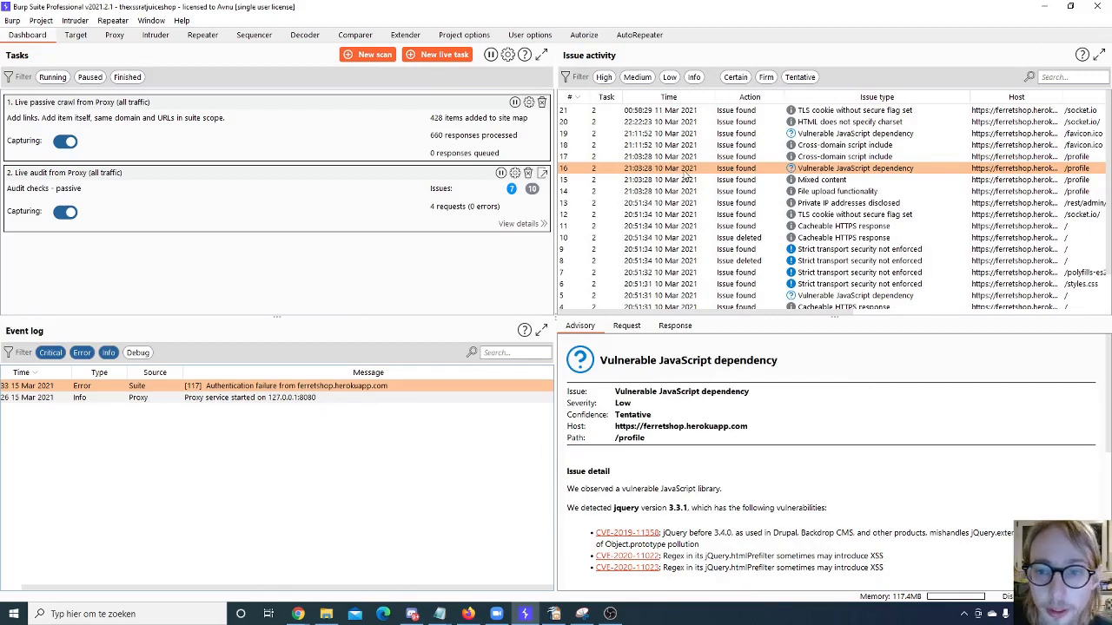
# - View the advisories for the HTML does not specify charset issue and the Vulnerable JavaScript dependency issue at /favicon.ico
pyautogui.click(684, 124)
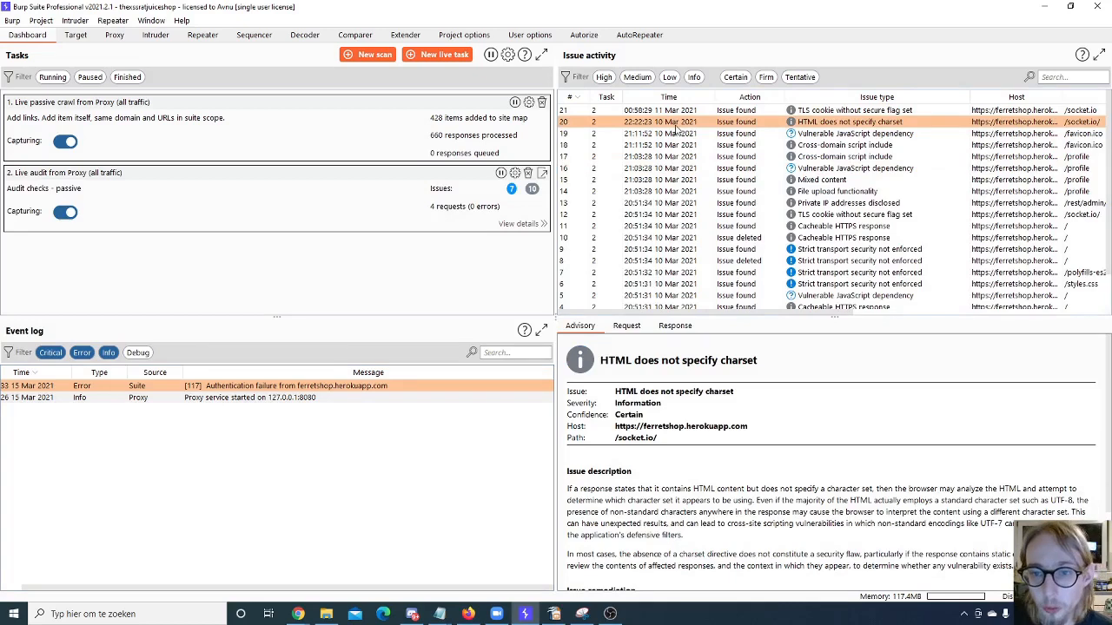
pyautogui.click(906, 136)
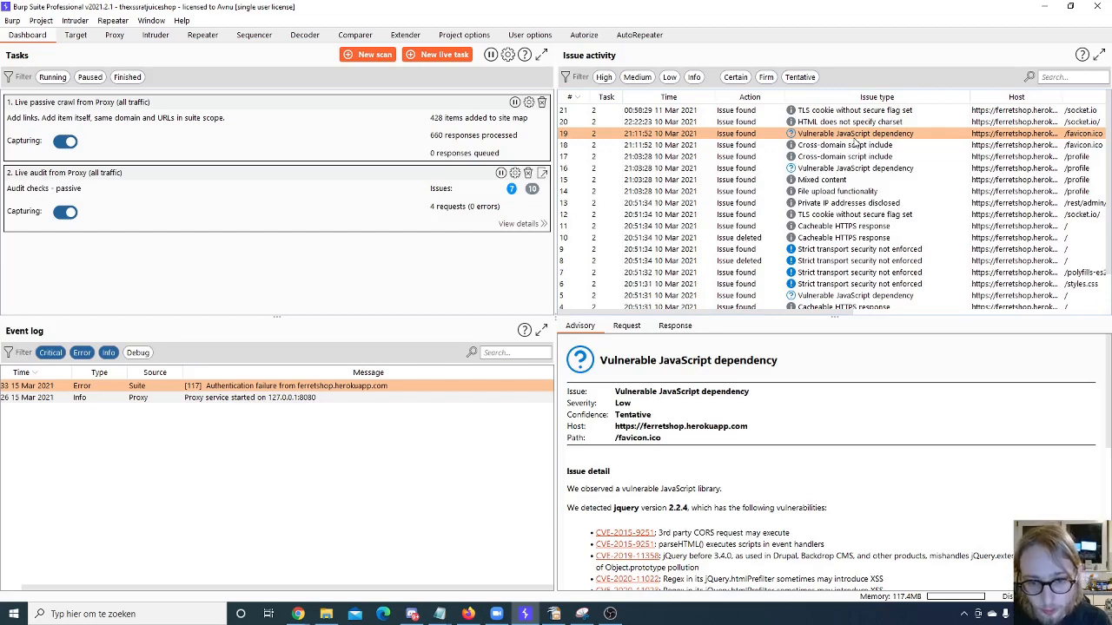
pyautogui.scroll(-2, 855, 142)
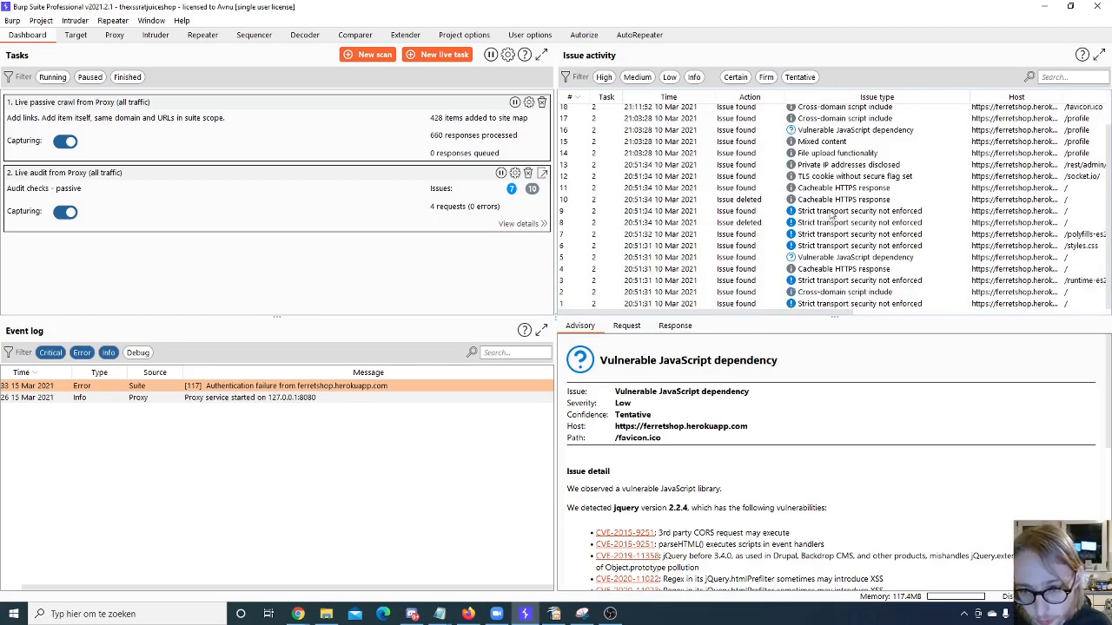
# - Filter the issue activity list to show only High severity issues
pyautogui.moveTo(815, 300); pyautogui.dragTo(789, 92)
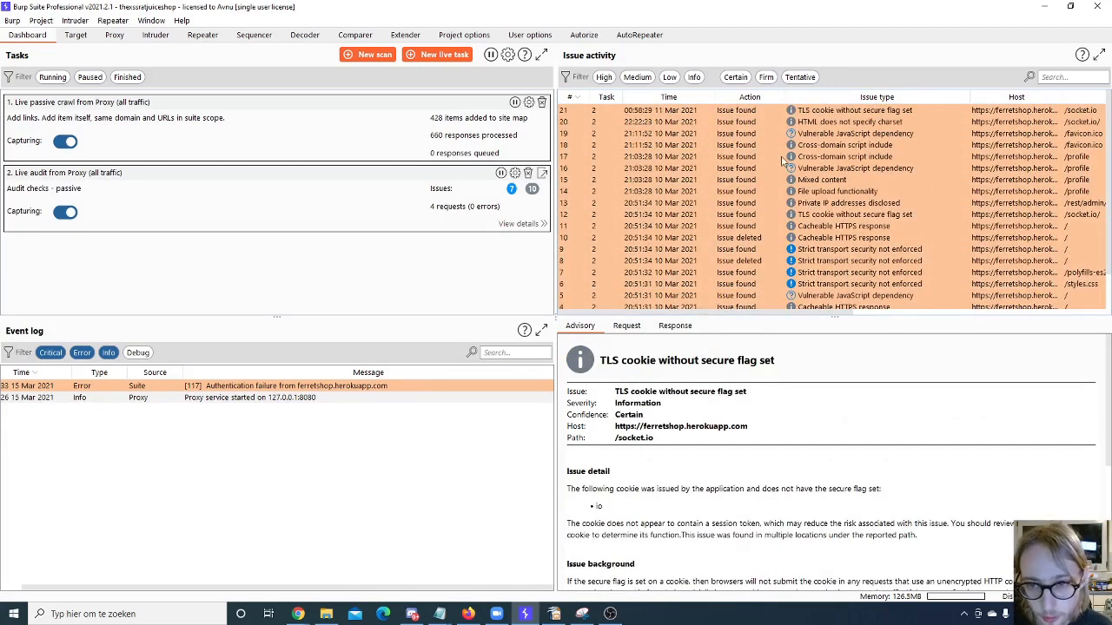
pyautogui.click(782, 158)
pyautogui.click(603, 77)
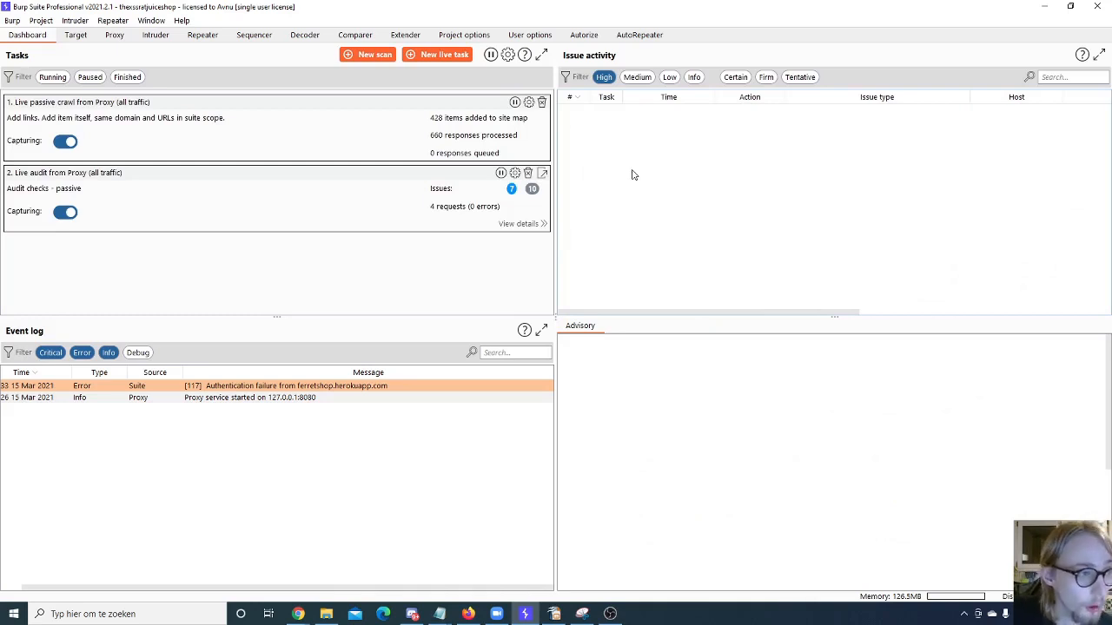
pyautogui.hotkey('alt', 'Tab')
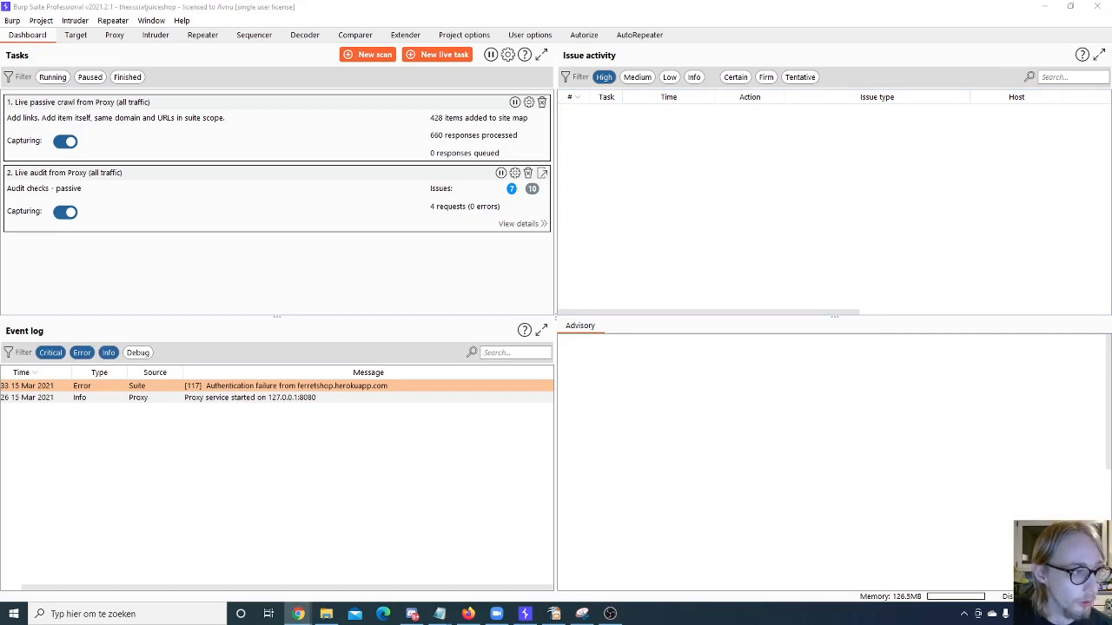
pyautogui.hotkey('alt', 'Tab')
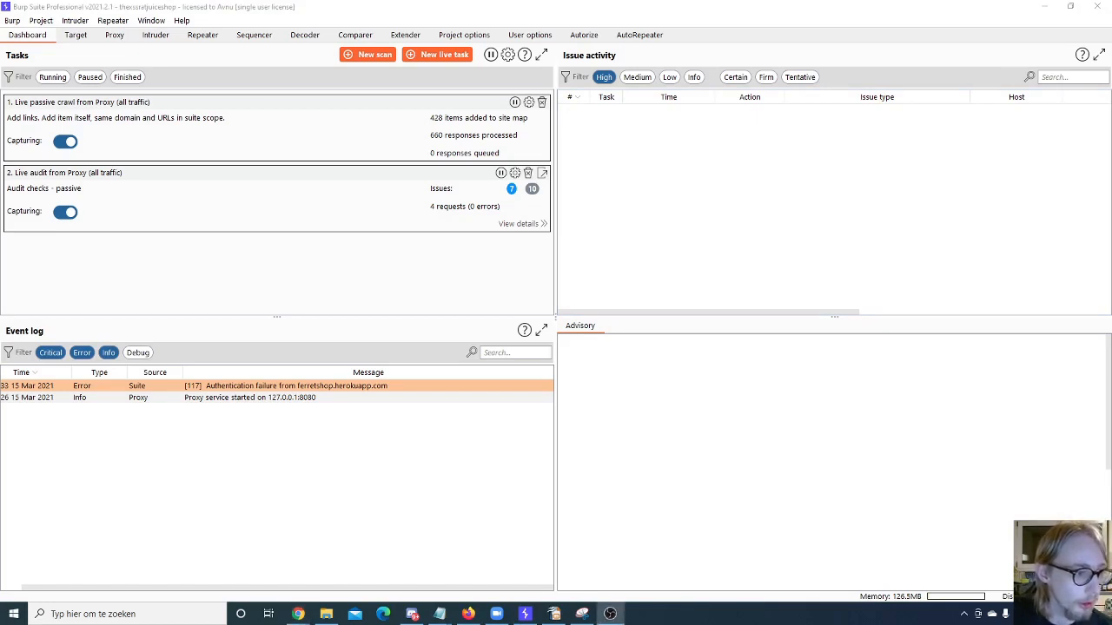
pyautogui.hotkey('alt', 'Tab')
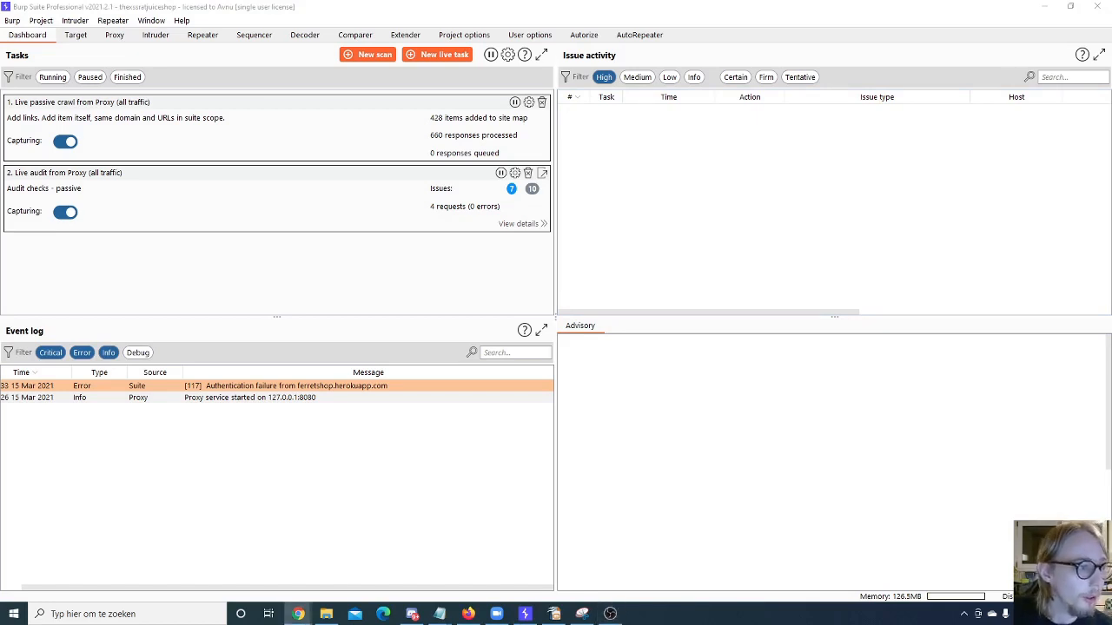